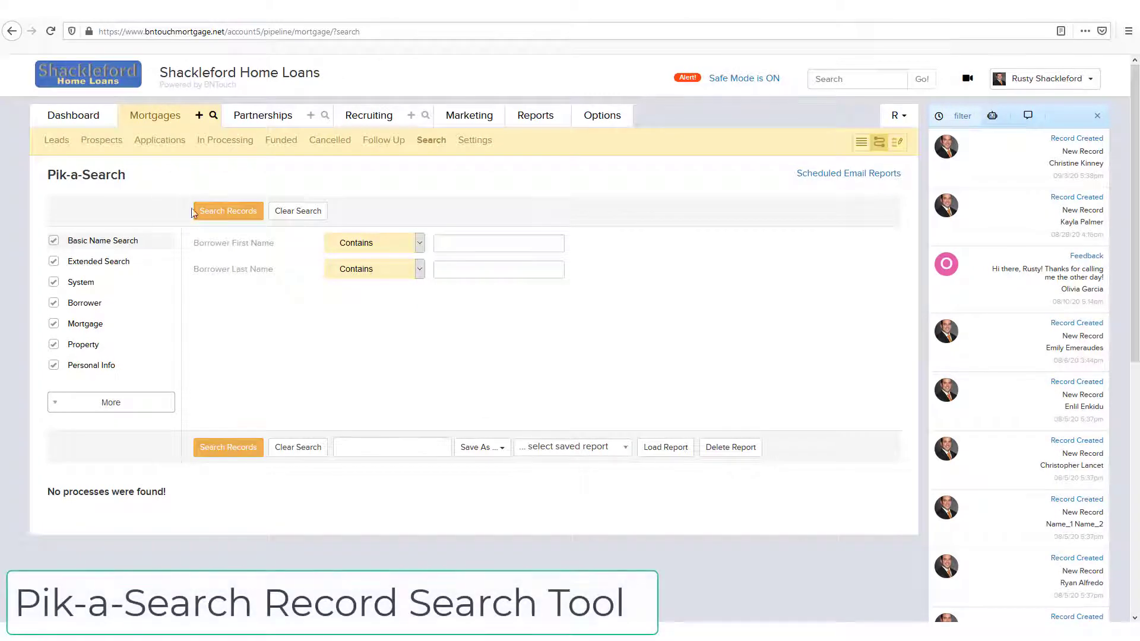
Set the mortgage search criteria to Loan Purpose Purchase and Property State TX.
click(110, 406)
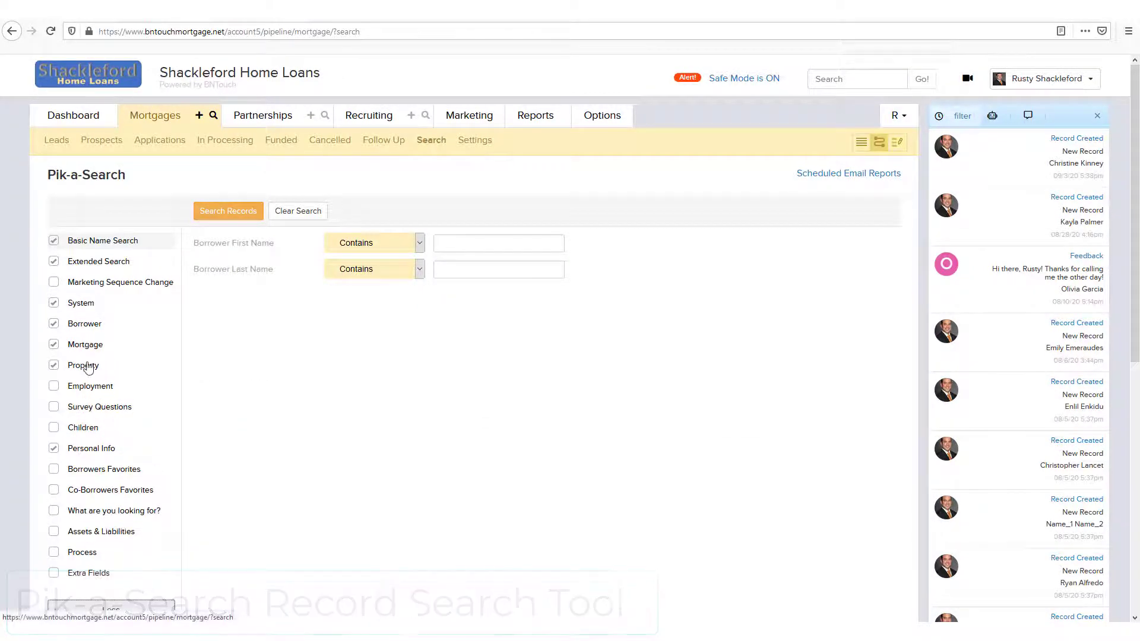
click(84, 346)
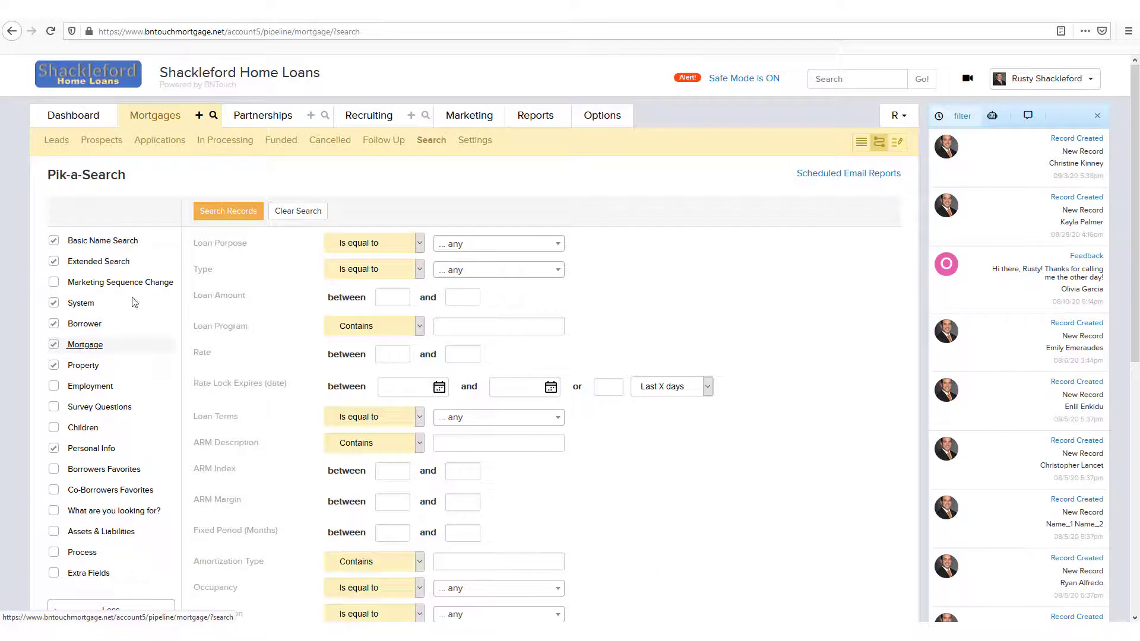
click(480, 248)
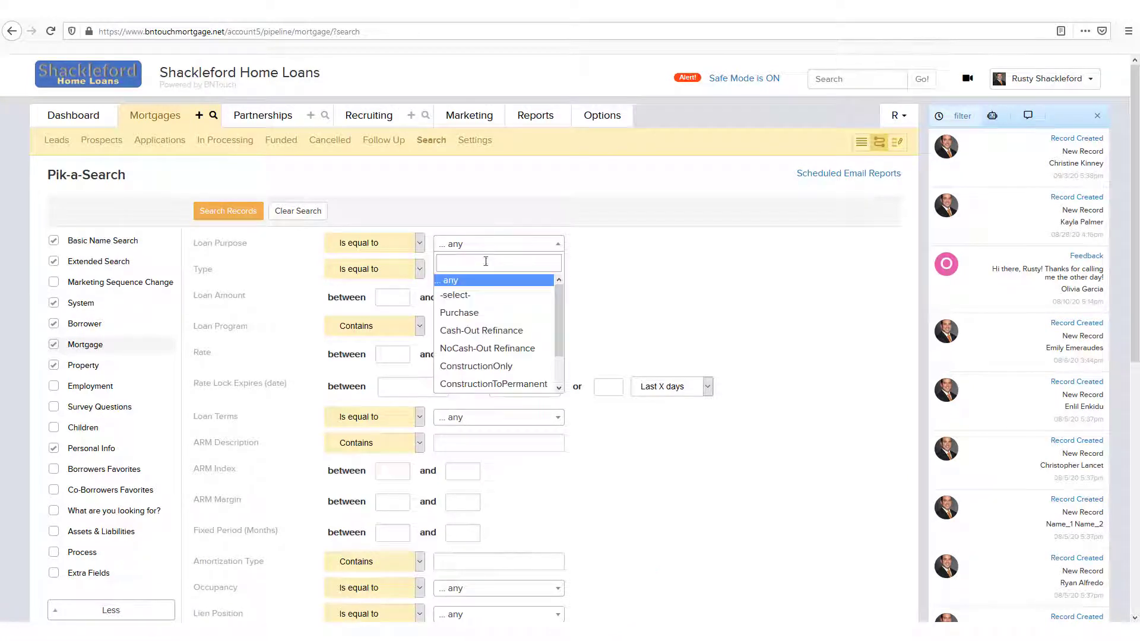
click(484, 315)
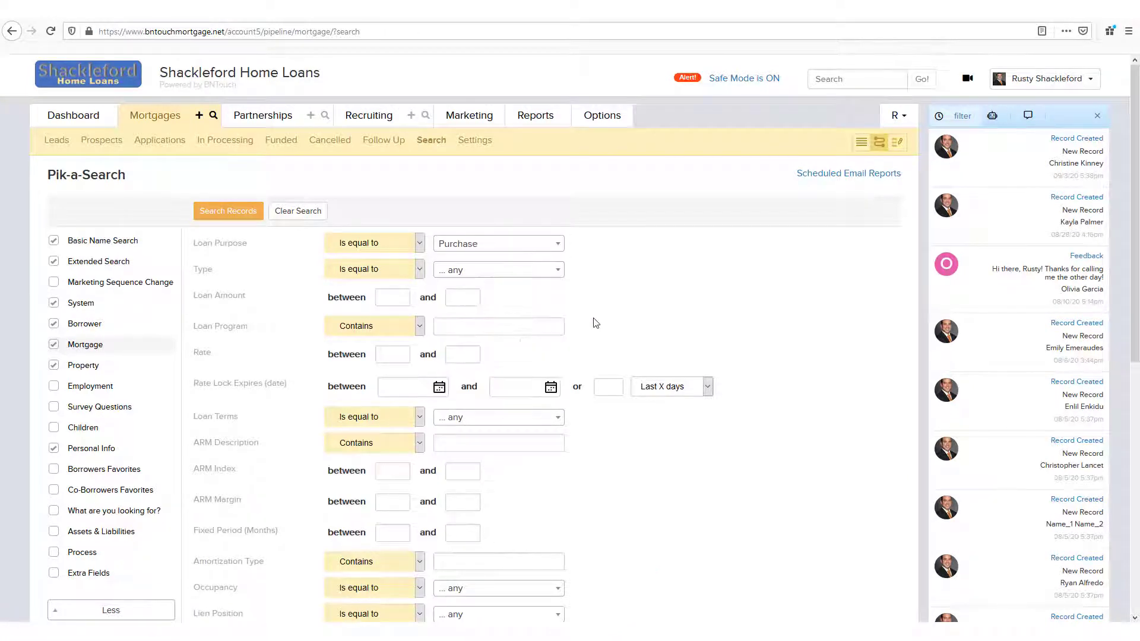
click(83, 372)
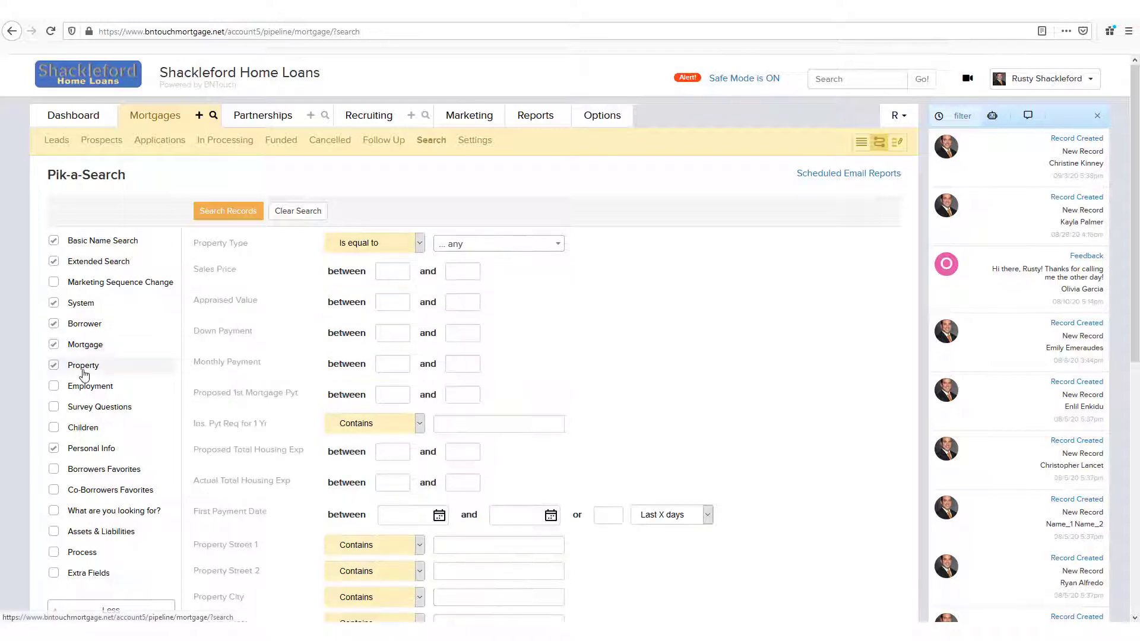
scroll(682, 440, down, 5)
click(473, 322)
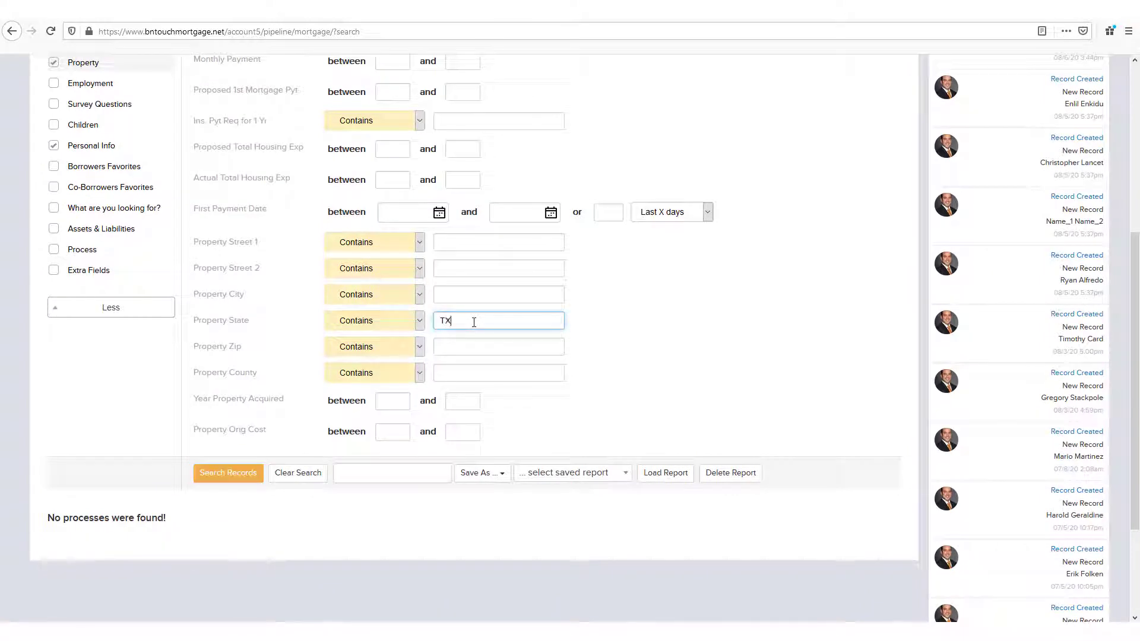
click(611, 387)
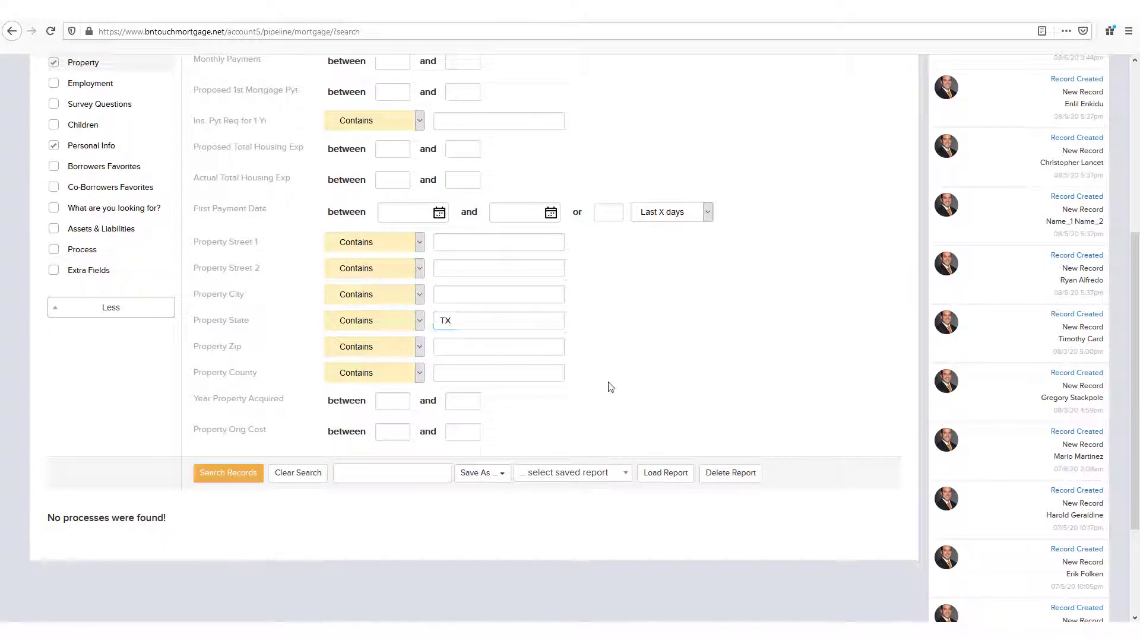
Run the search and select all five matching mortgage results.
click(219, 477)
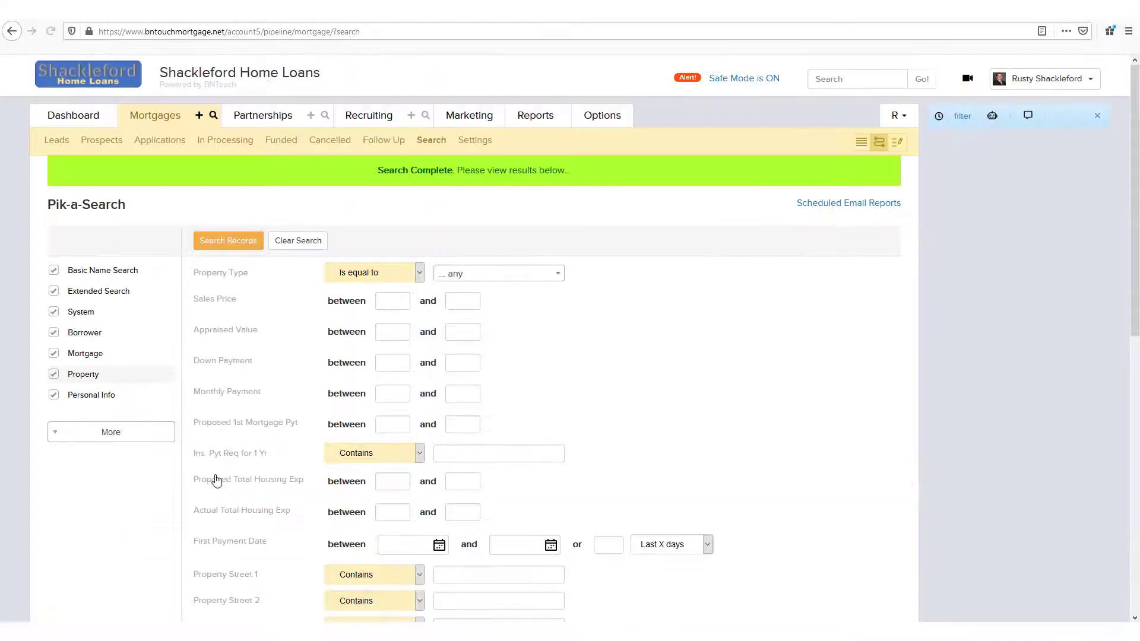
scroll(216, 481, down, 4)
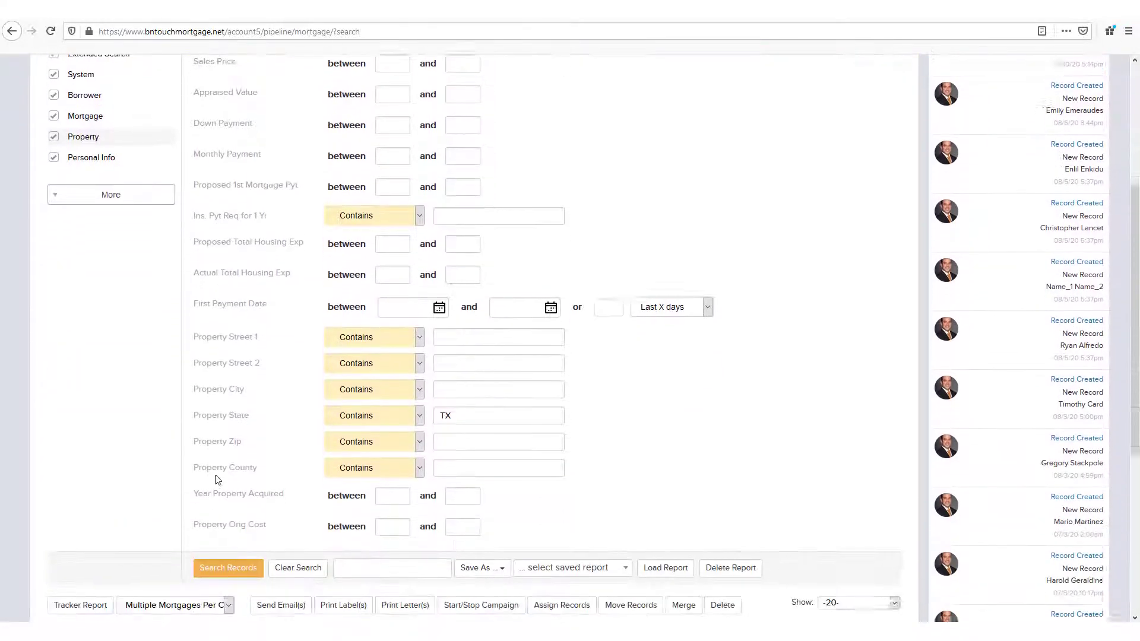
scroll(216, 480, down, 5)
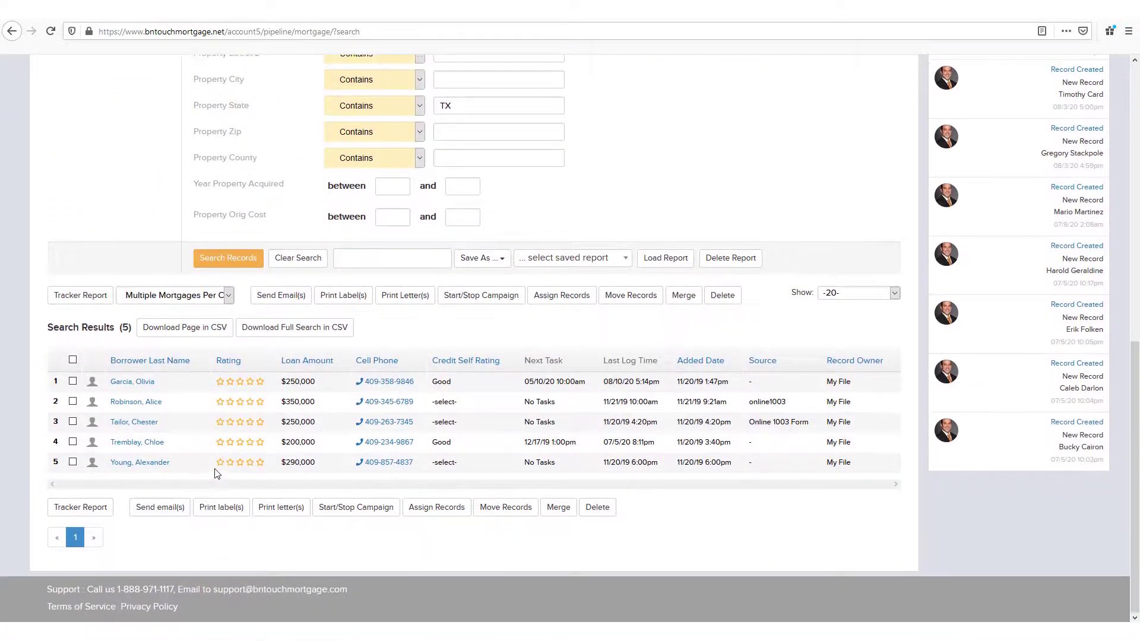
click(73, 360)
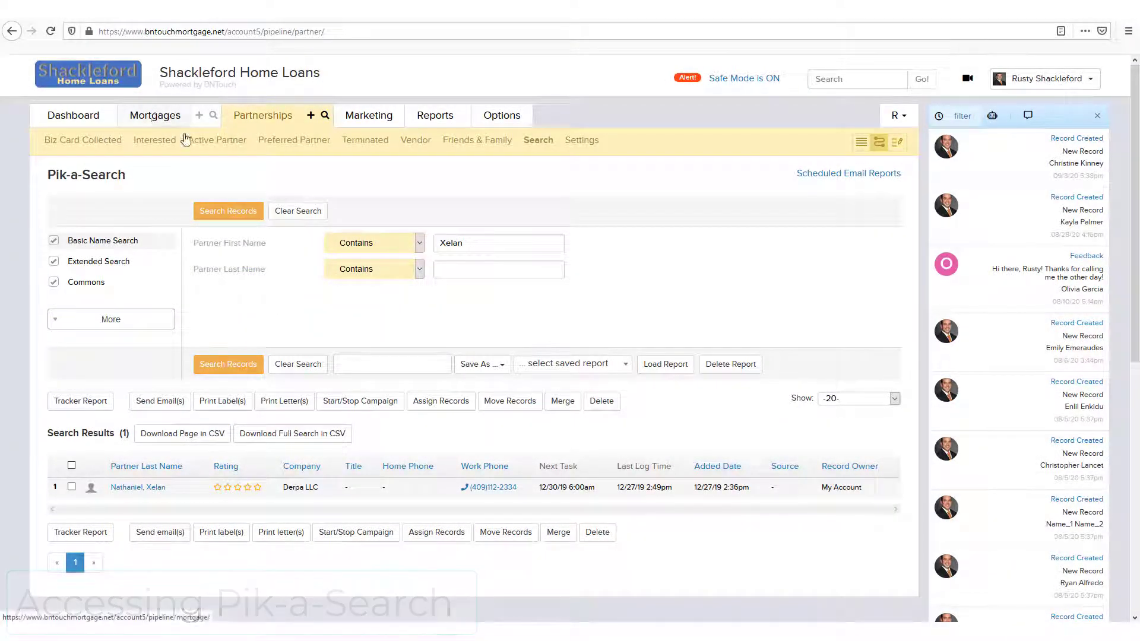
Open the partner's record and review its Contact Info, Campaigns and Participated mortgages.
click(139, 488)
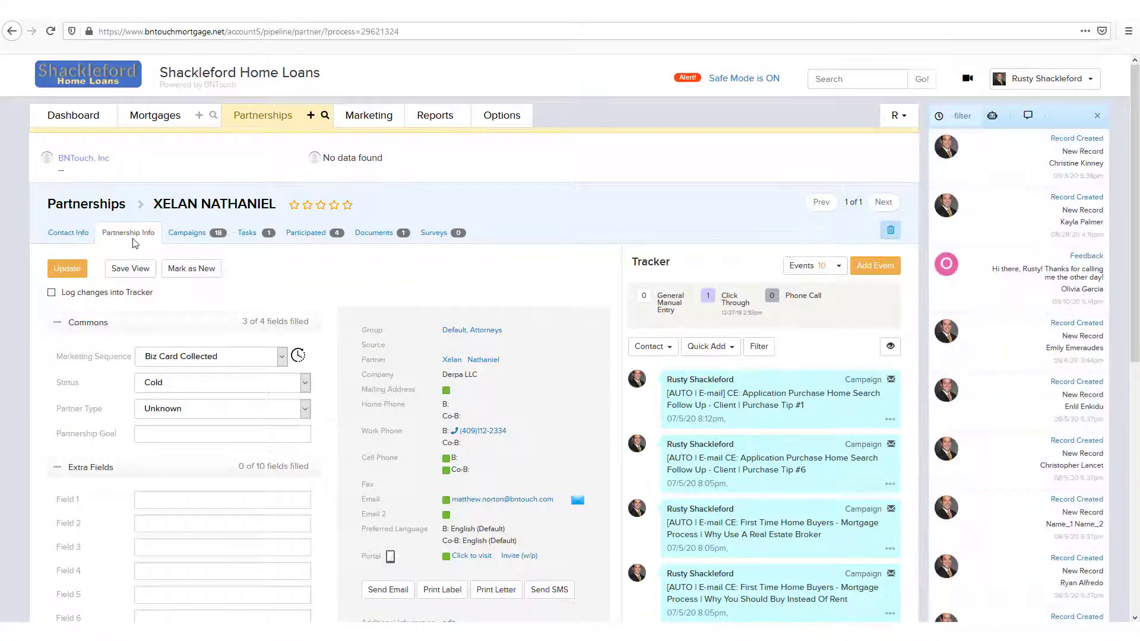
click(63, 235)
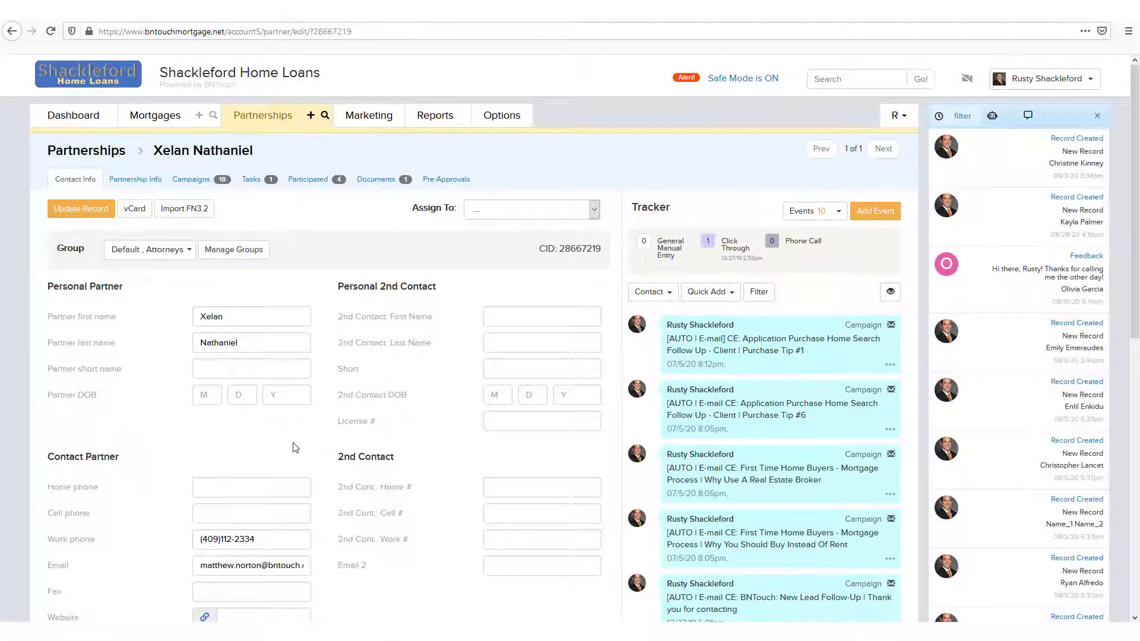
click(209, 184)
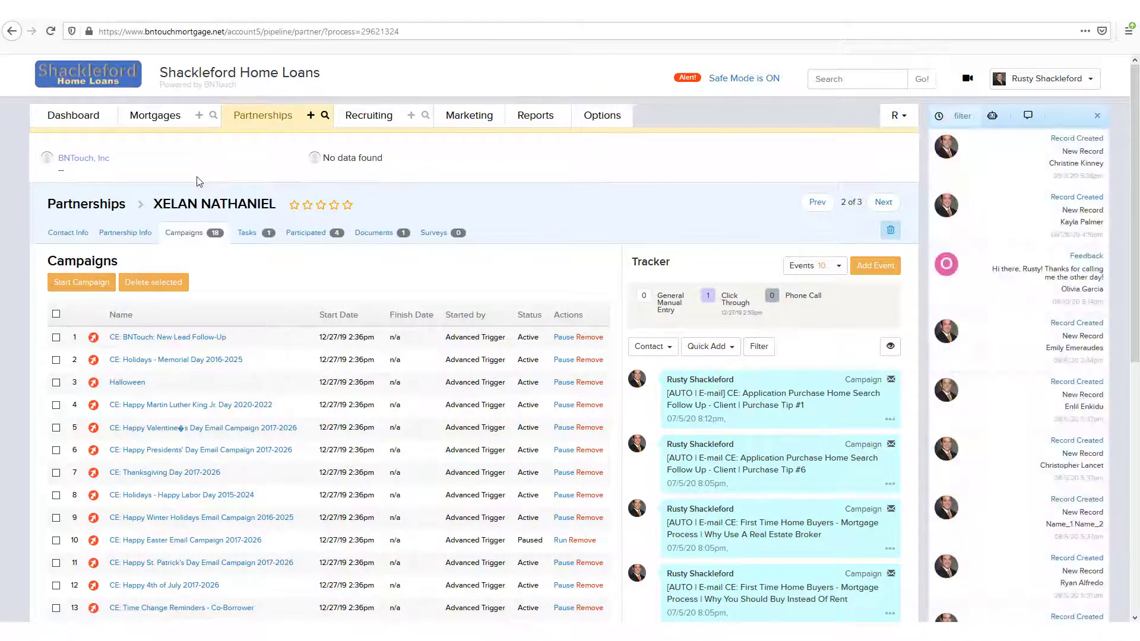
click(336, 234)
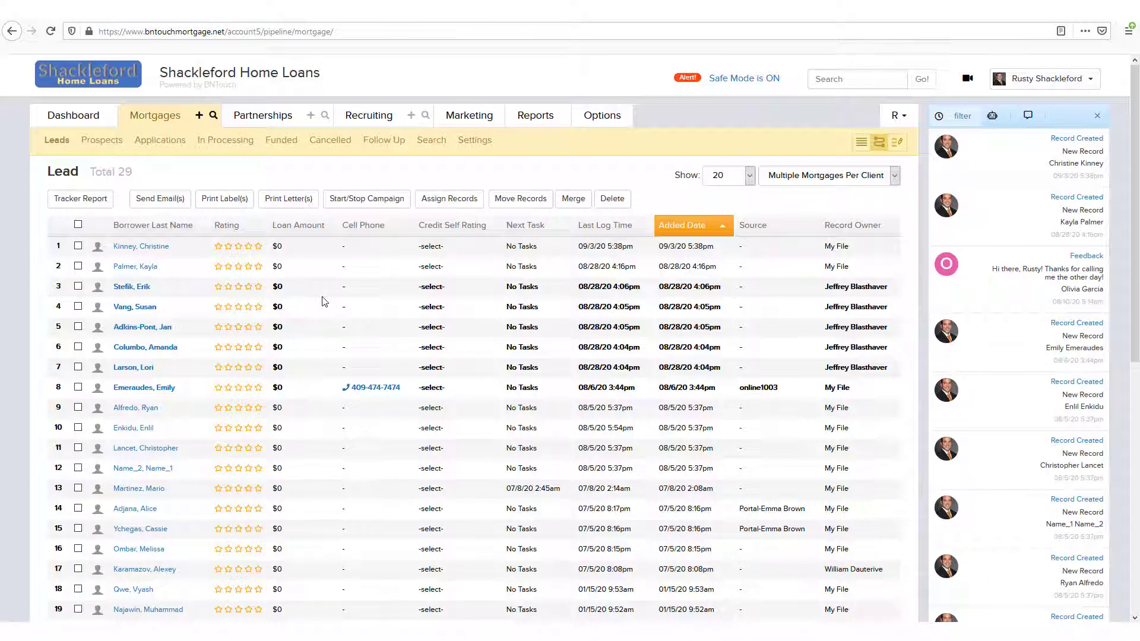
Sort the Mortgages leads list by Borrower Last Name.
click(129, 225)
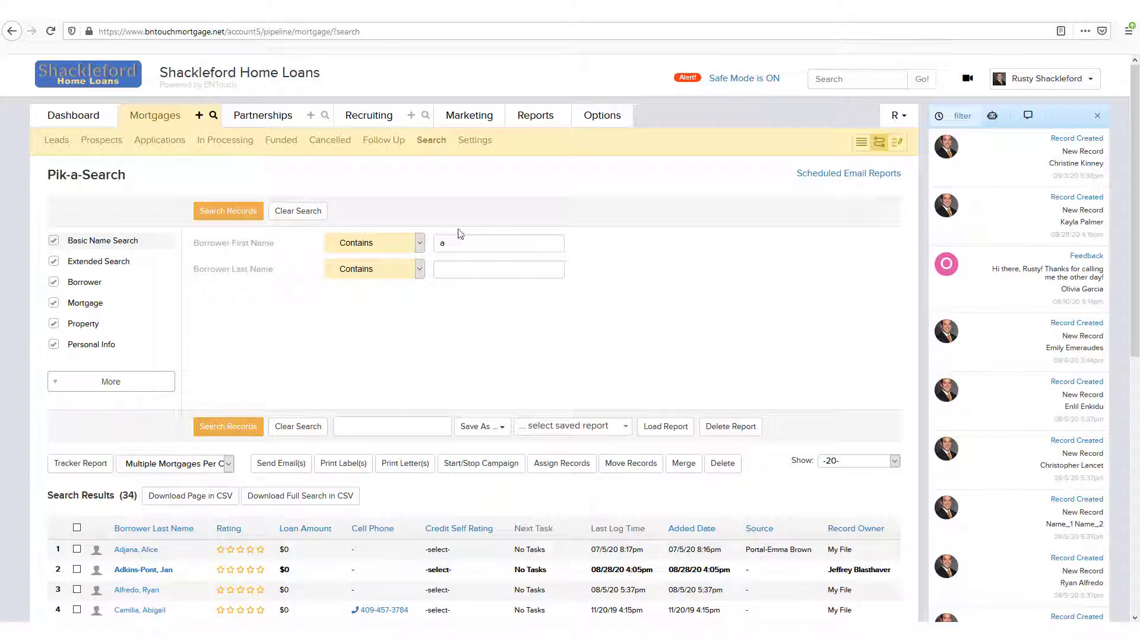
Replace the Borrower First Name criterion with the borrower's first name and rerun the search.
double_click(441, 244)
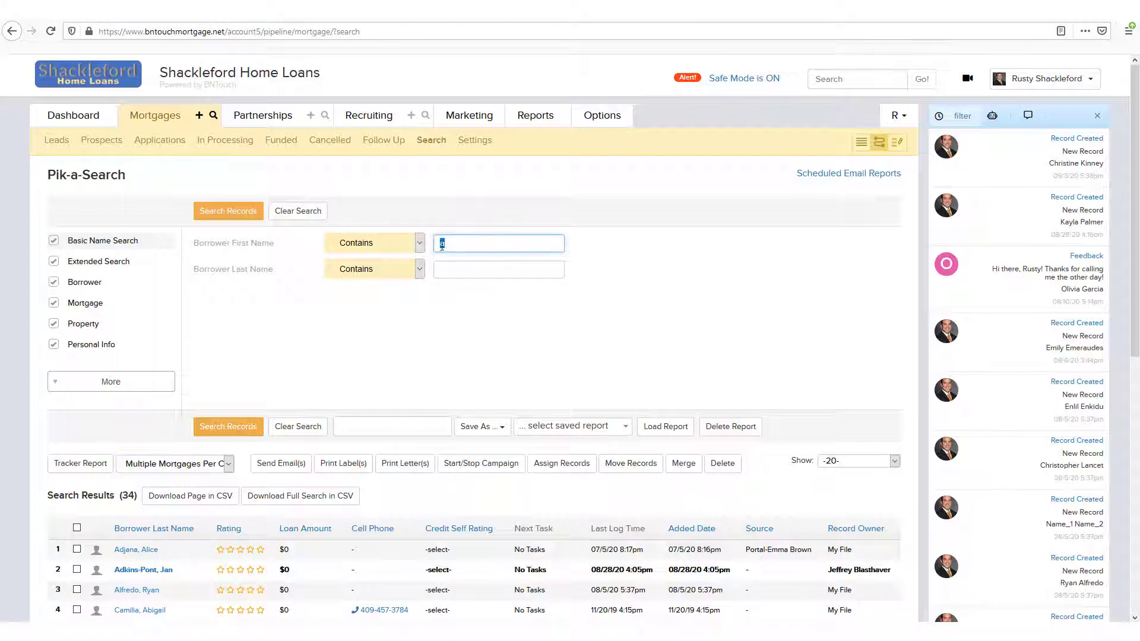
click(582, 222)
click(231, 212)
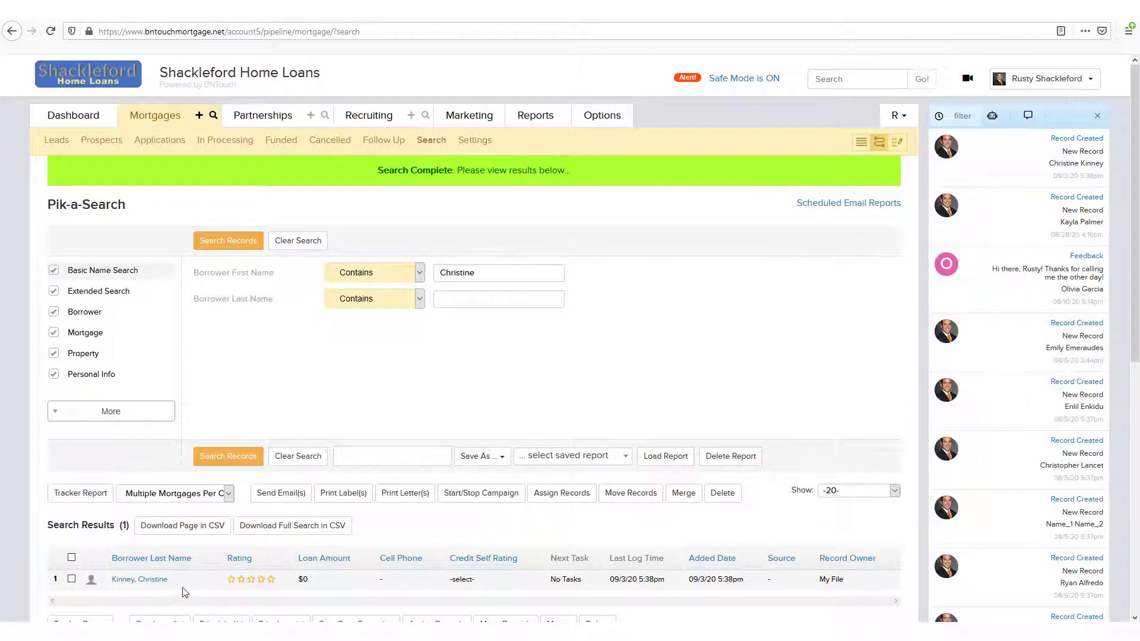
Add a Property Street 1 'Does not contain' Broadway criterion and rerun the mortgage search.
click(362, 280)
click(309, 355)
click(74, 358)
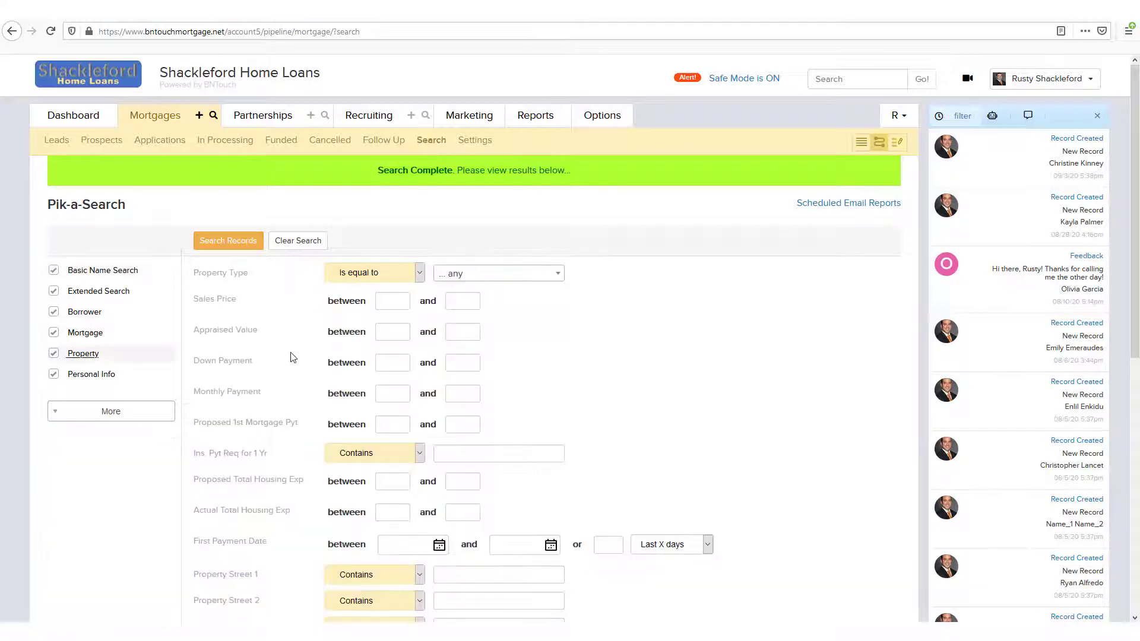
scroll(290, 357, down, 3)
click(487, 395)
text(Broadway)
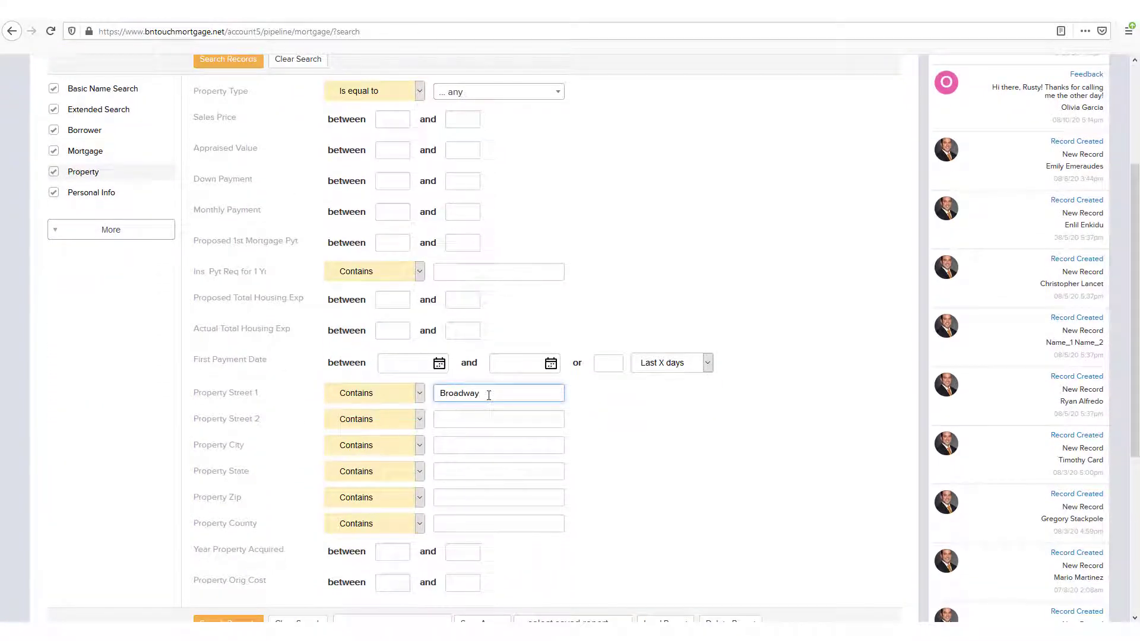
click(356, 393)
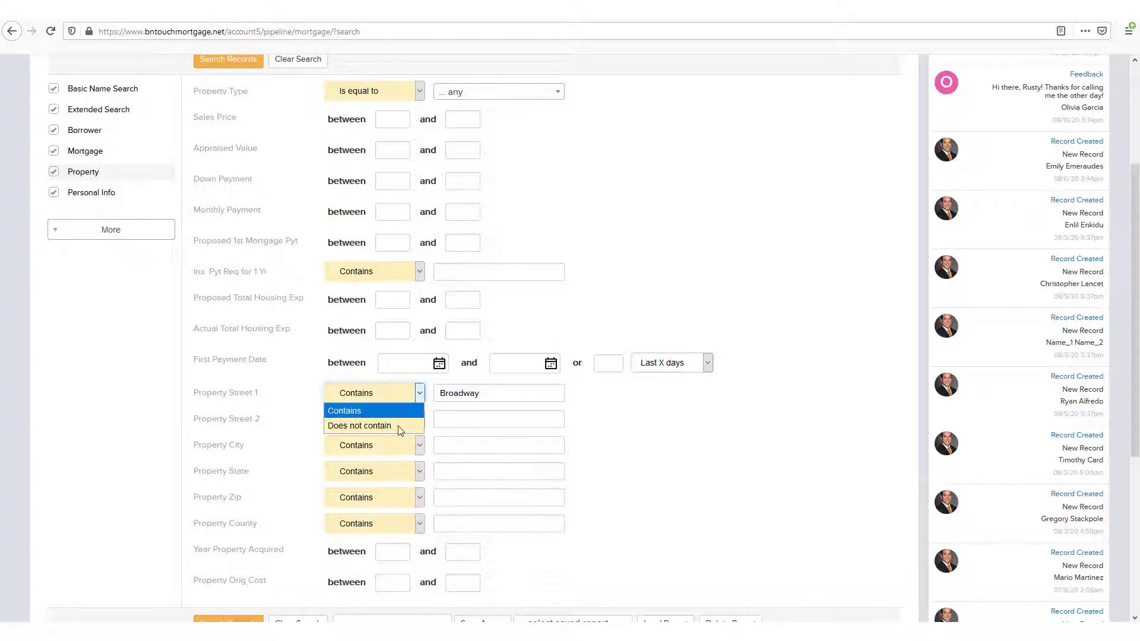
click(375, 426)
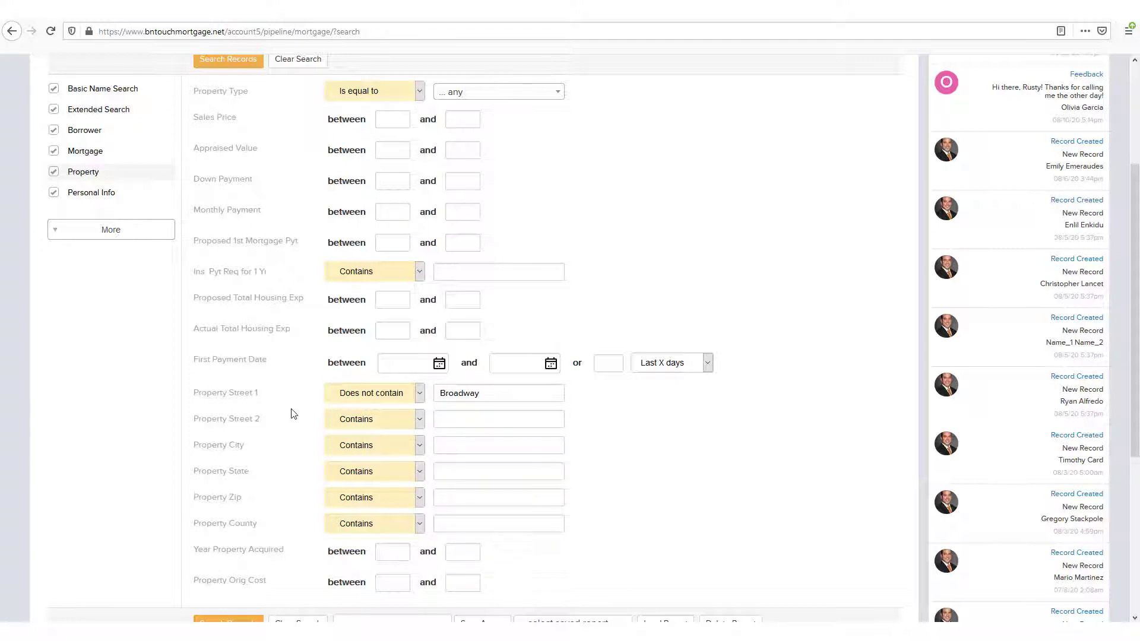
scroll(285, 442, up, 2)
scroll(285, 442, up, 4)
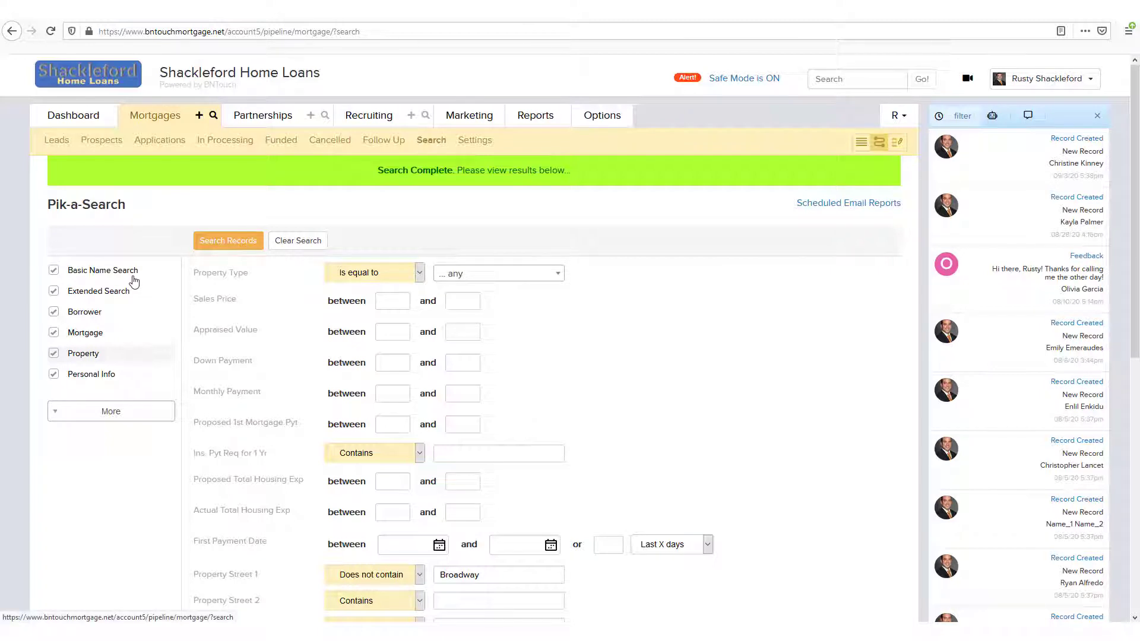
click(206, 244)
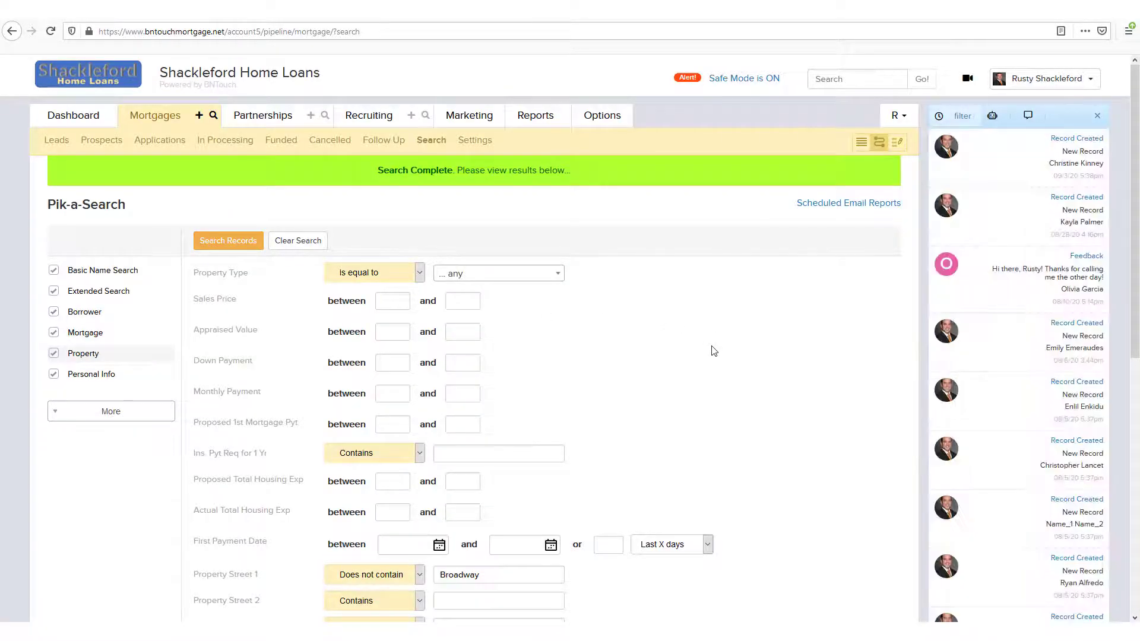
Rerun the one-result mortgage search and show the Basic Name Search criteria.
scroll(714, 352, down, 1)
scroll(714, 356, down, 6)
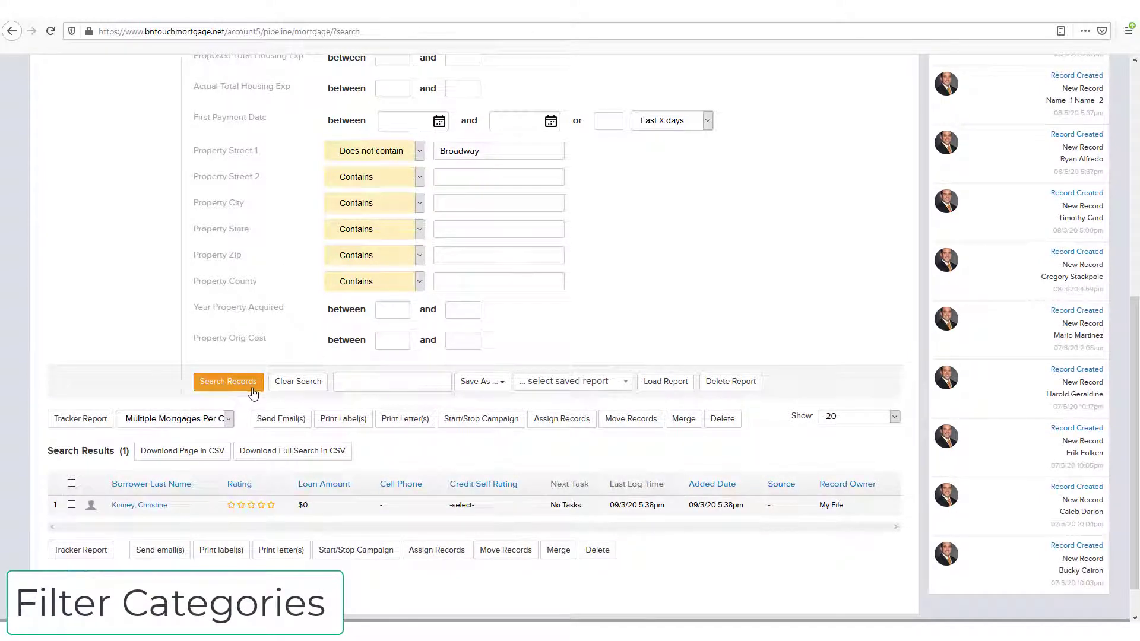
click(261, 393)
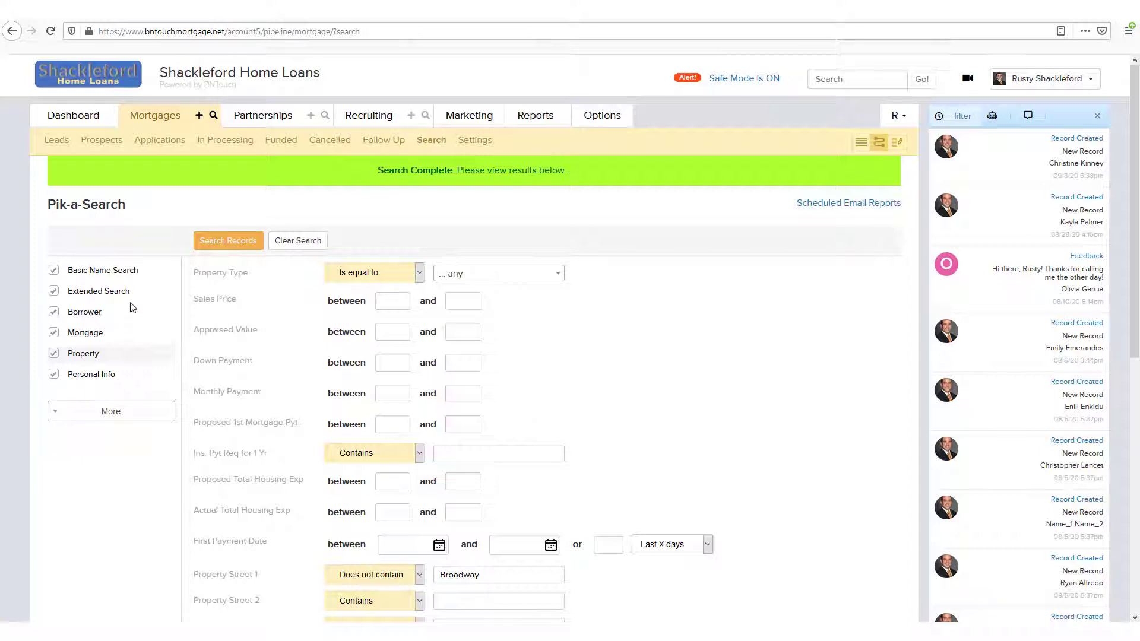
click(112, 274)
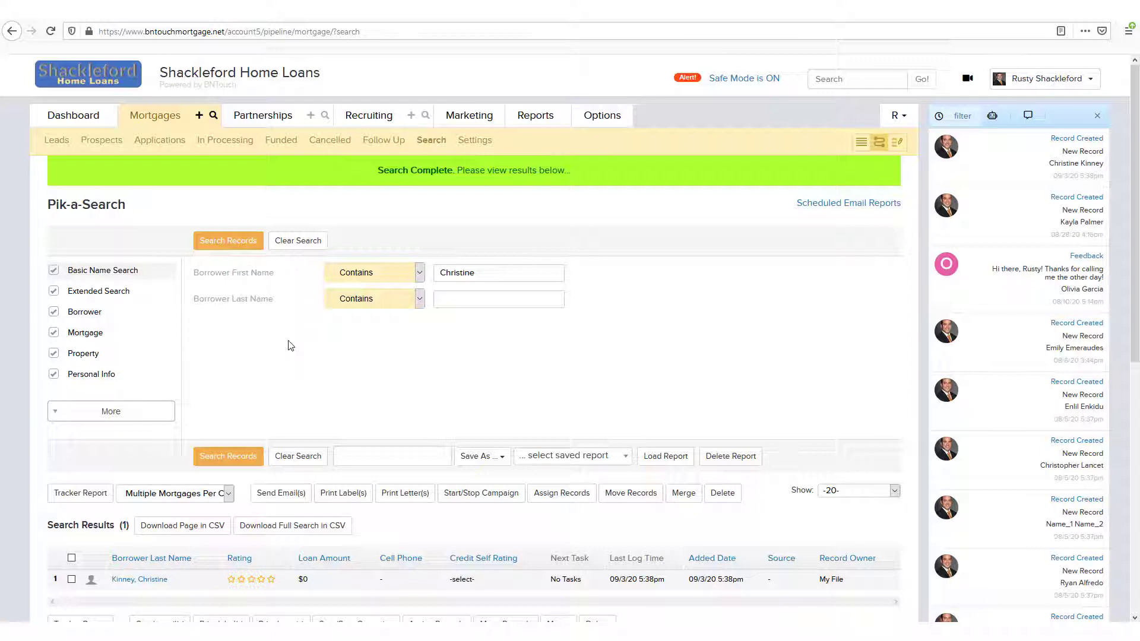
click(85, 333)
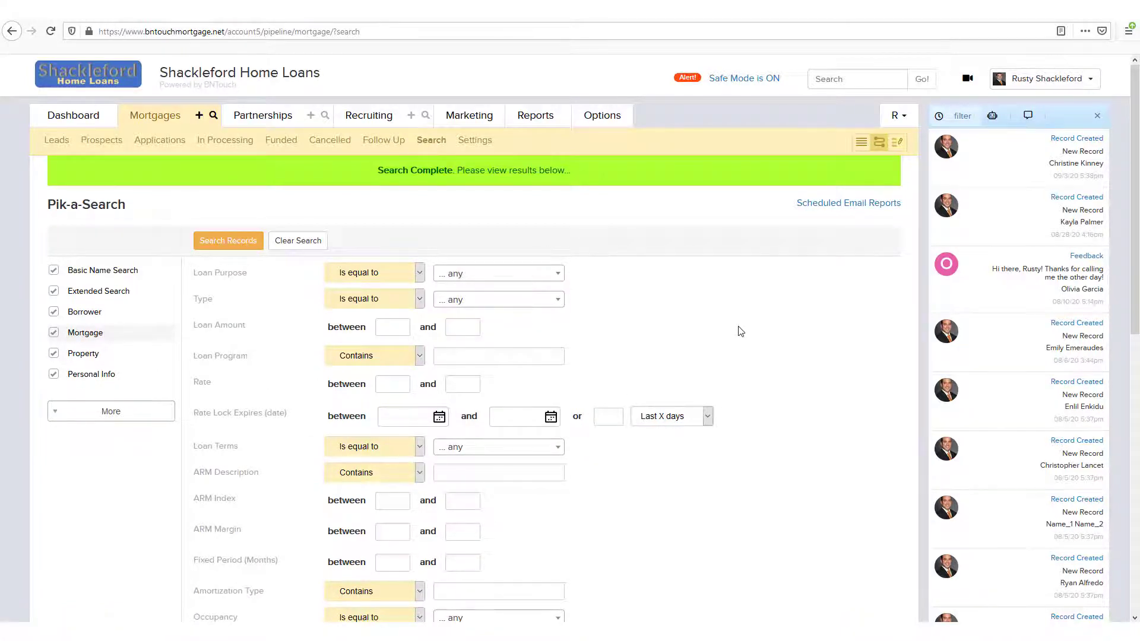
scroll(739, 330, down, 3)
scroll(743, 329, down, 1)
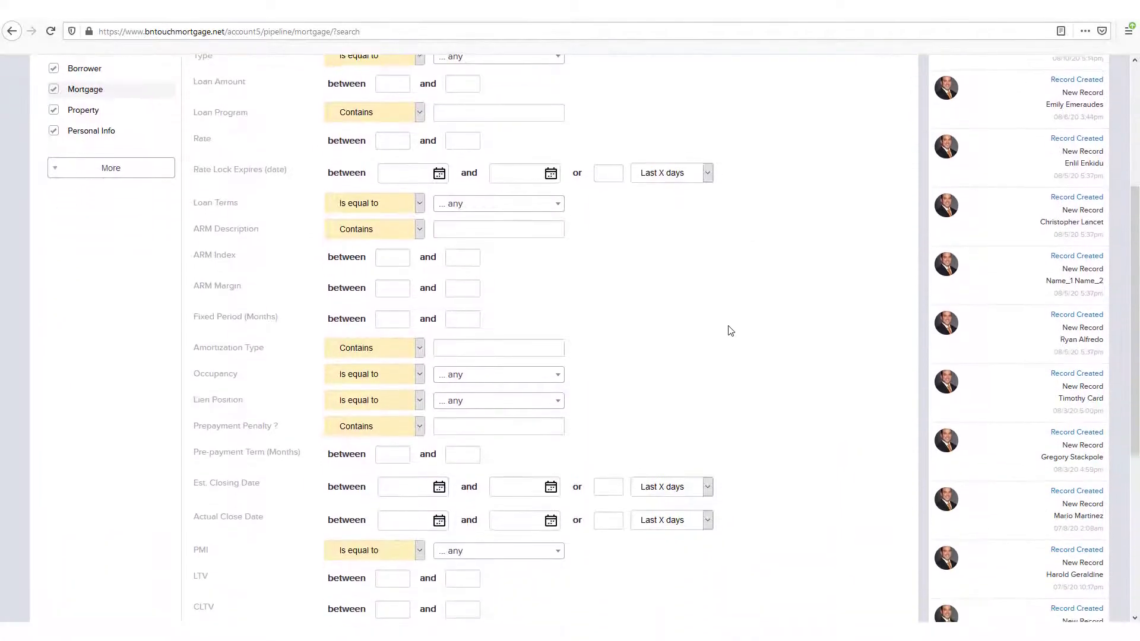
scroll(730, 331, down, 1)
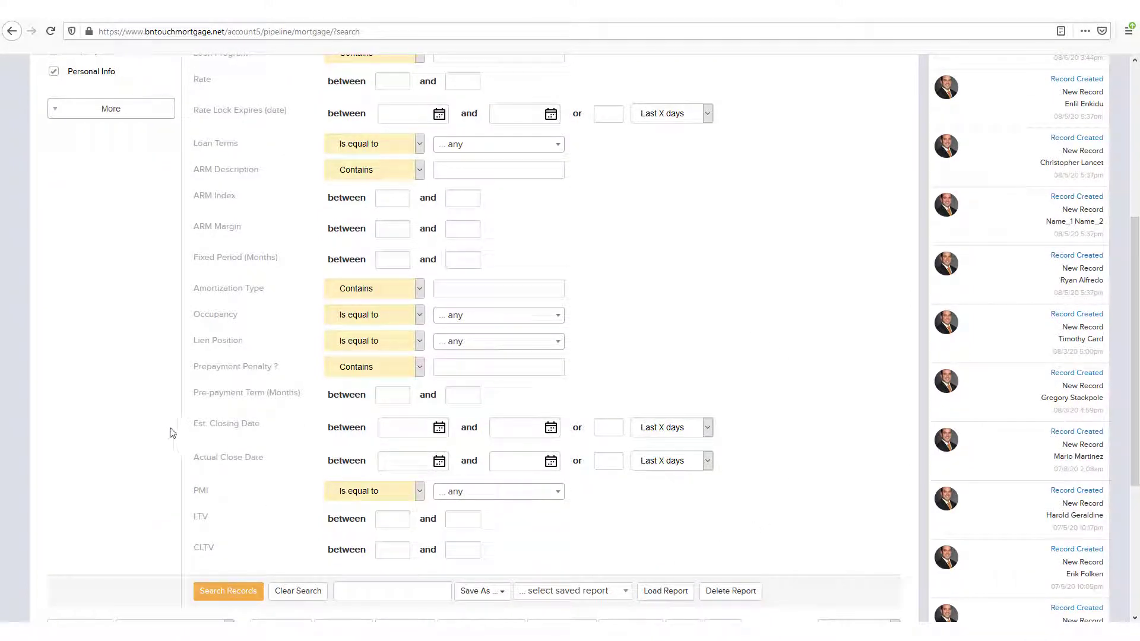
scroll(172, 431, up, 5)
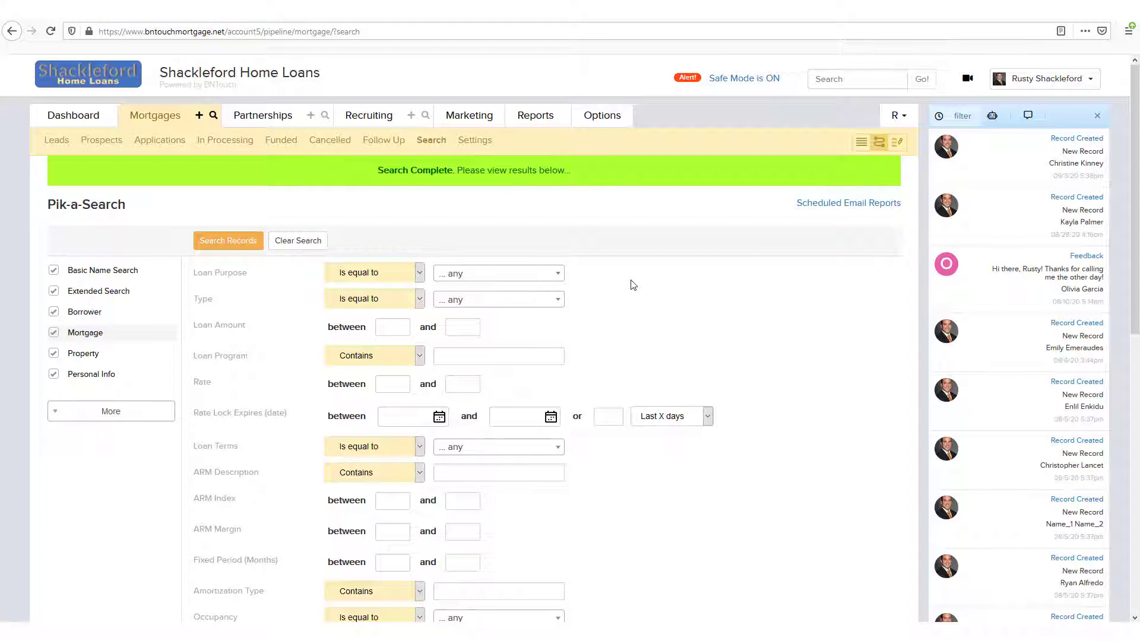
Clear the current search and enter Texas as the Property State criterion.
click(301, 243)
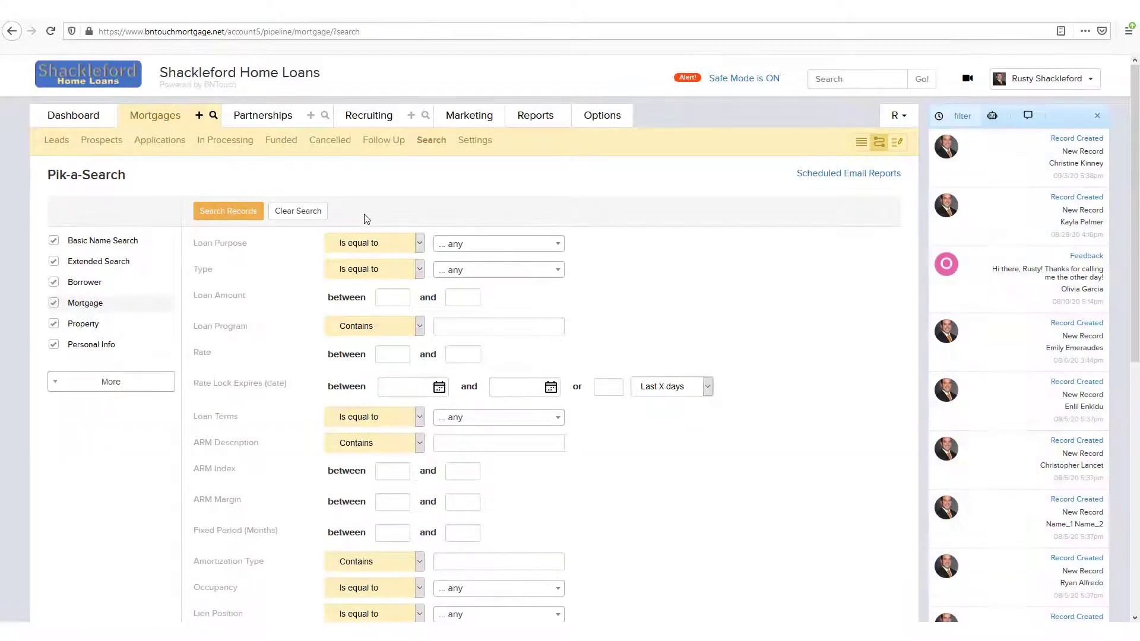
click(74, 326)
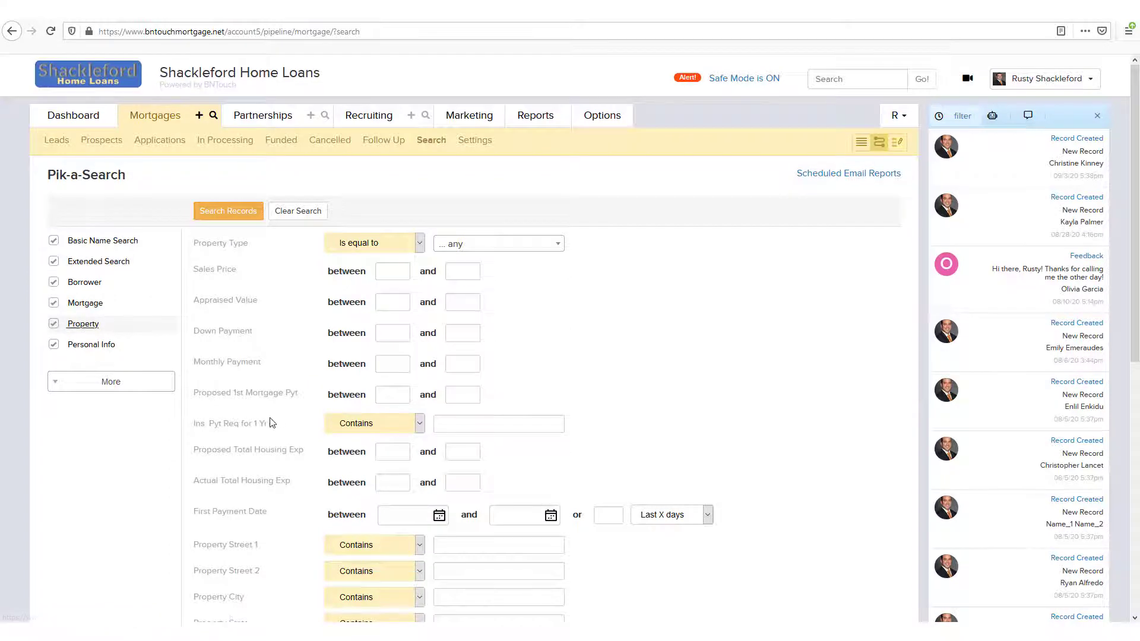
scroll(272, 422, down, 1)
scroll(272, 422, down, 3)
click(462, 381)
text(Texas)
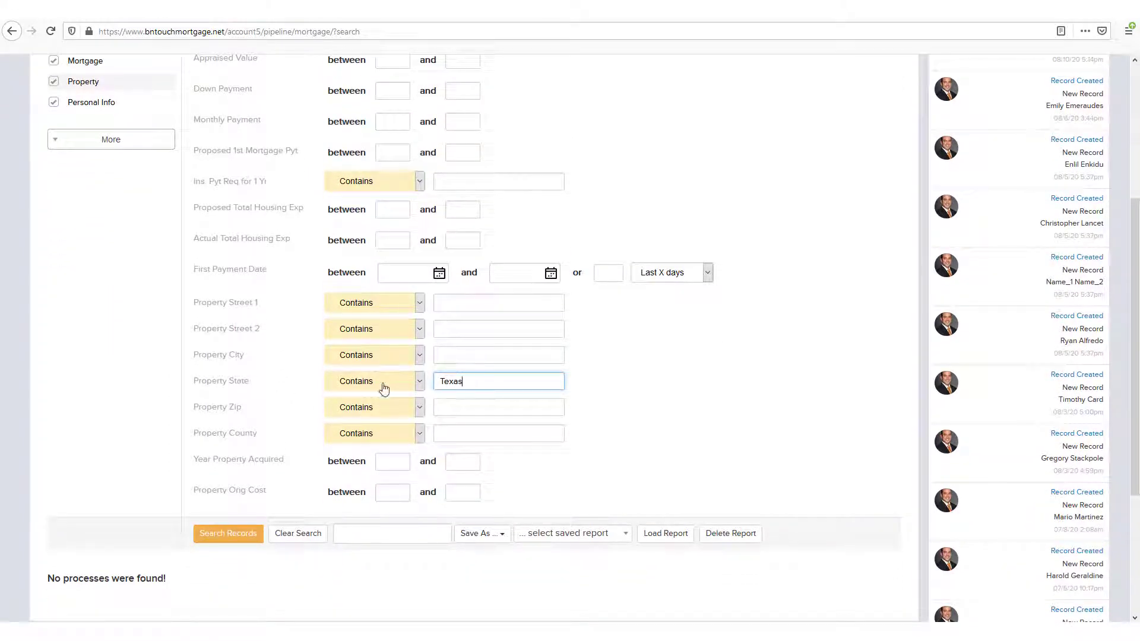
Set Loan Purpose to Purchase and run the search, returning five mortgage records.
scroll(112, 496, up, 4)
click(77, 304)
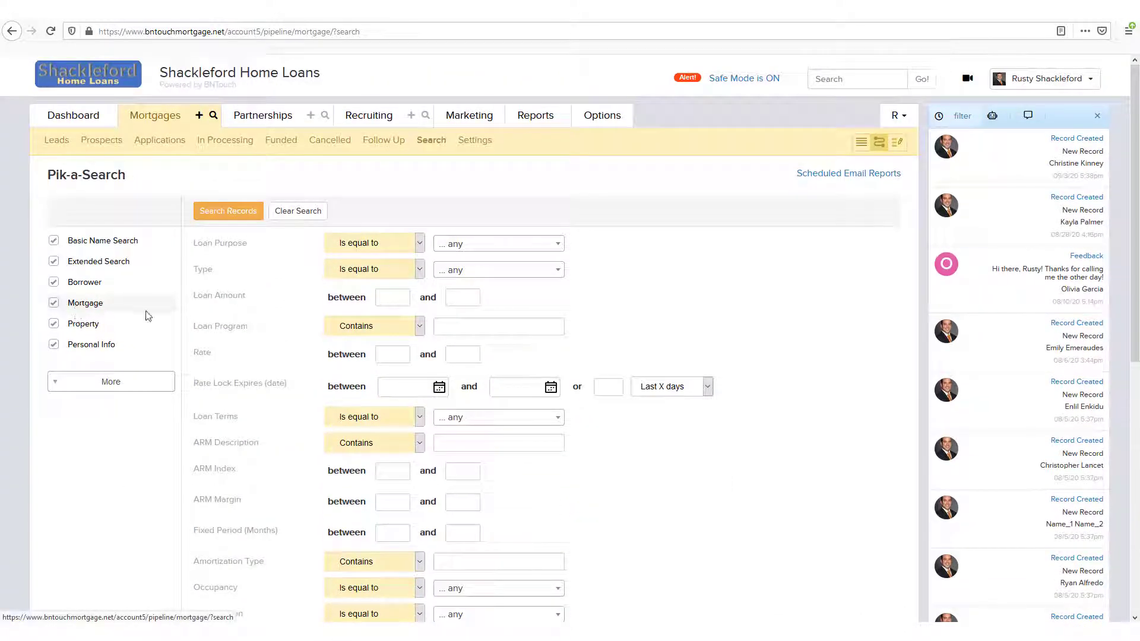
click(481, 244)
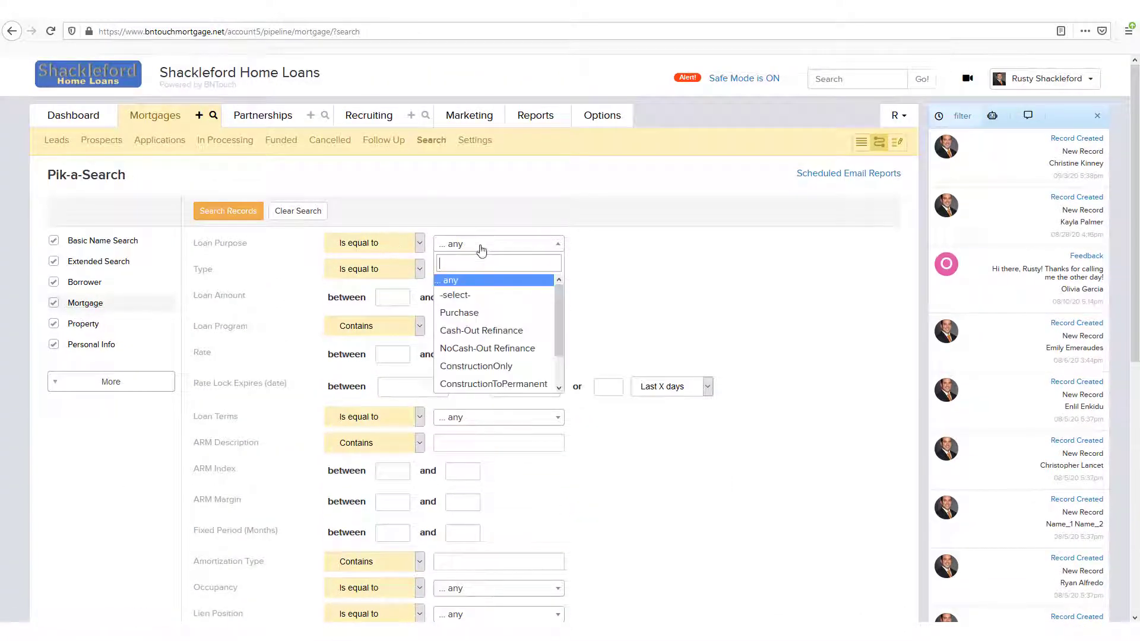
click(463, 308)
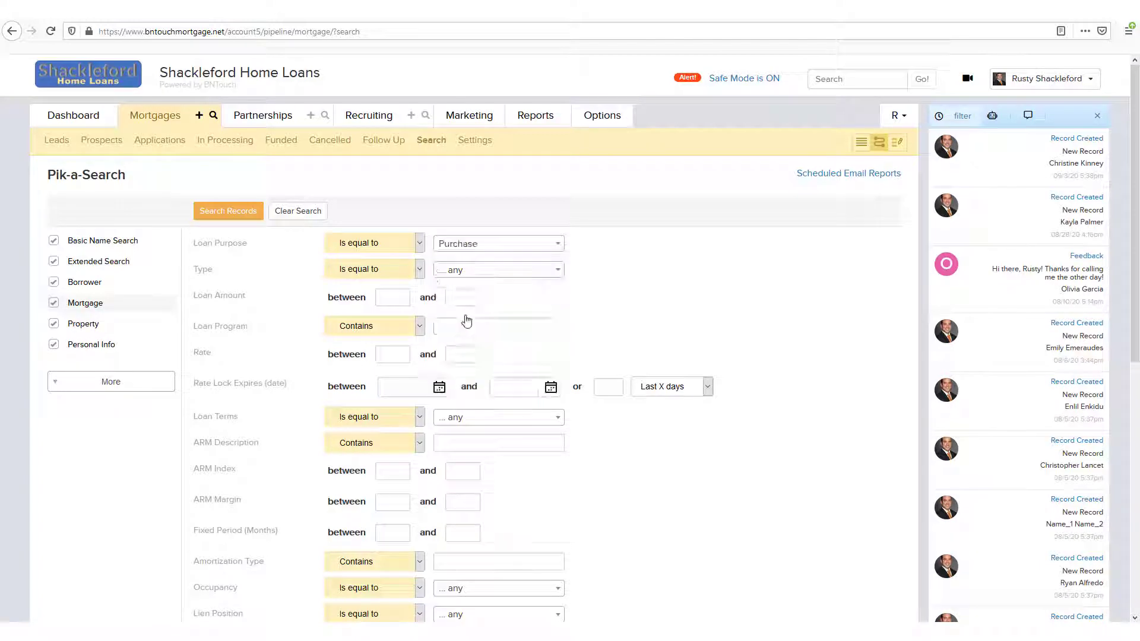
click(230, 214)
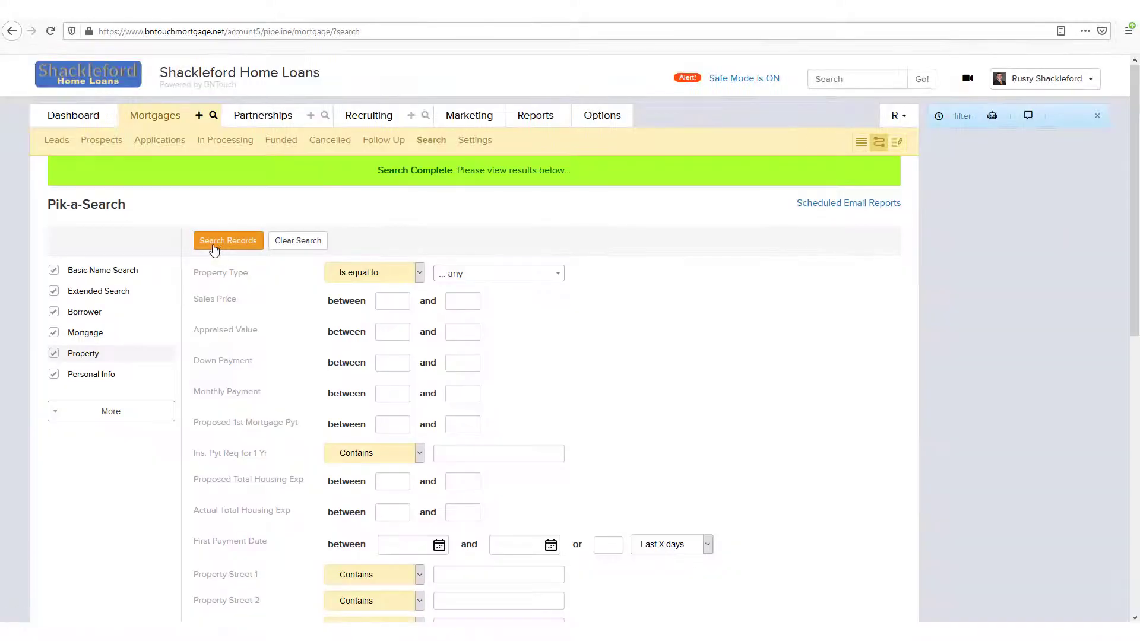
scroll(214, 252, down, 6)
scroll(213, 250, down, 3)
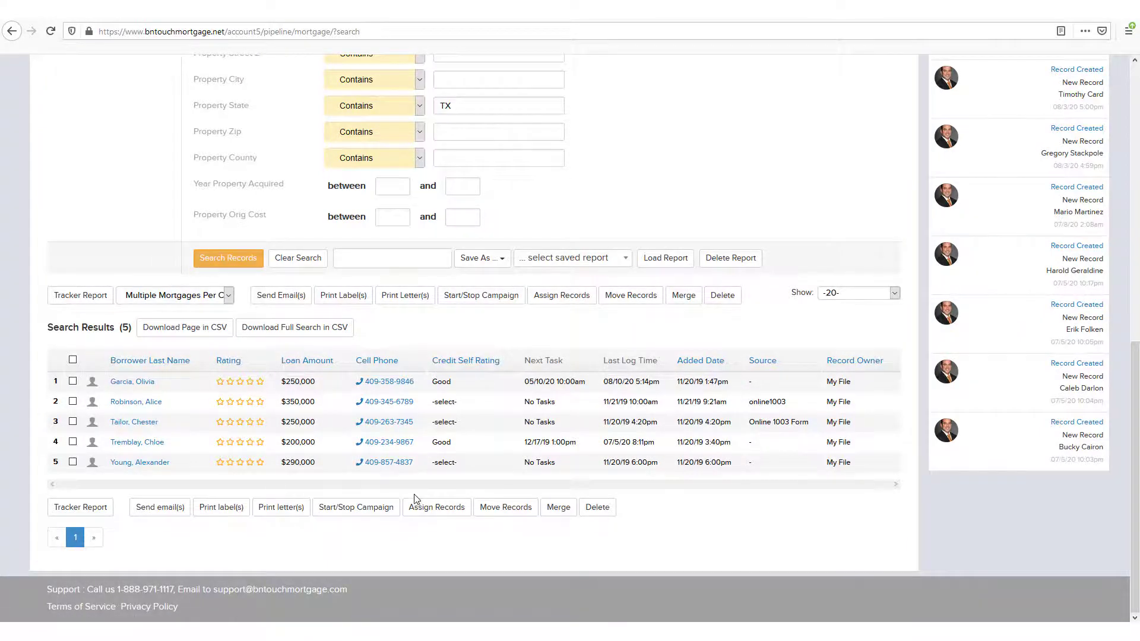
Expand extra sections and view Borrowers Favorites, Co-Borrowers Favorites, Employment, then Basic Name Search.
scroll(413, 498, up, 8)
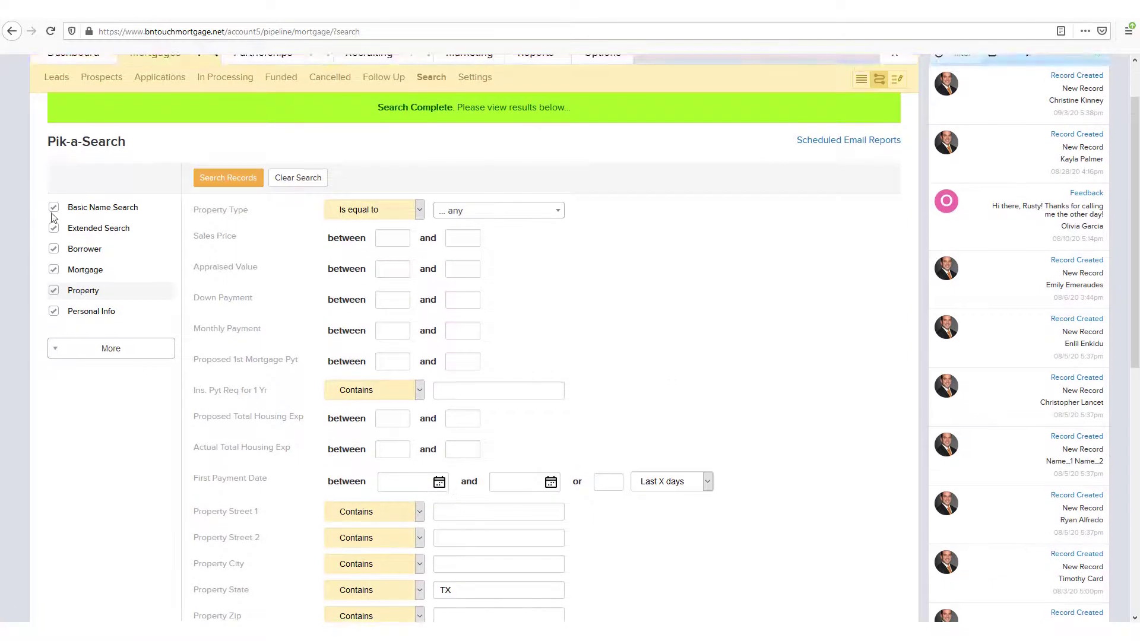
click(52, 348)
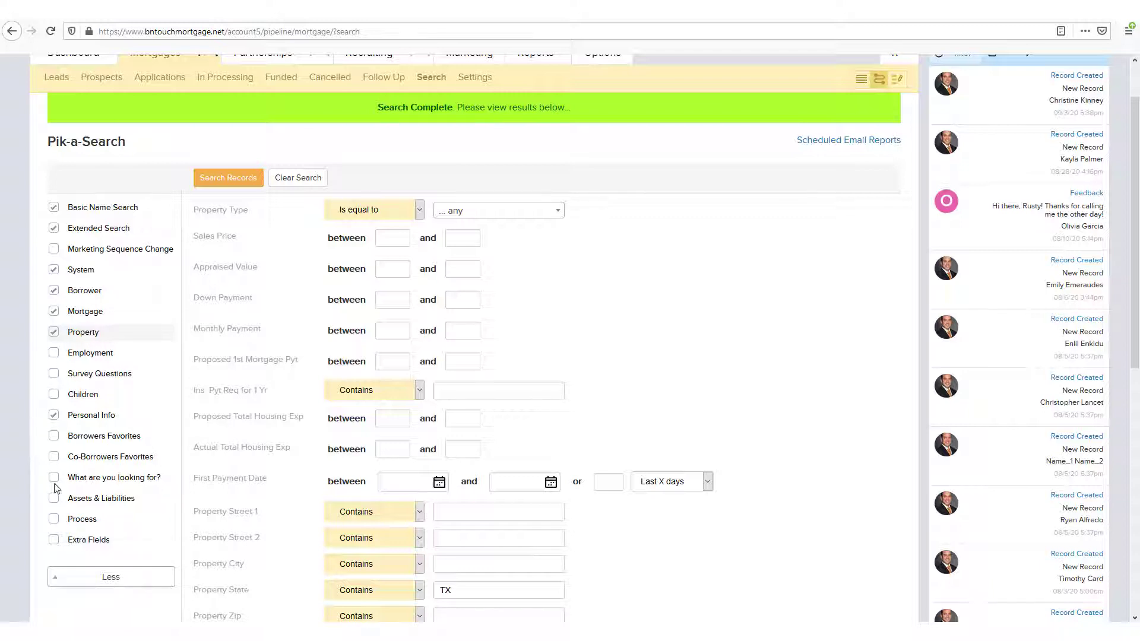
click(119, 582)
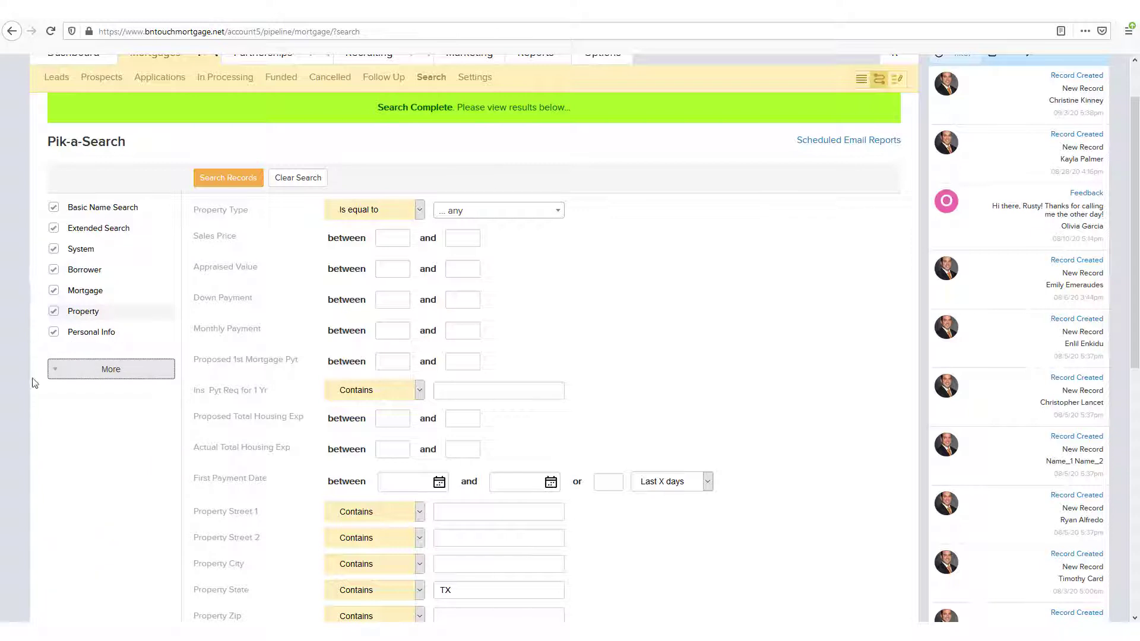
click(98, 369)
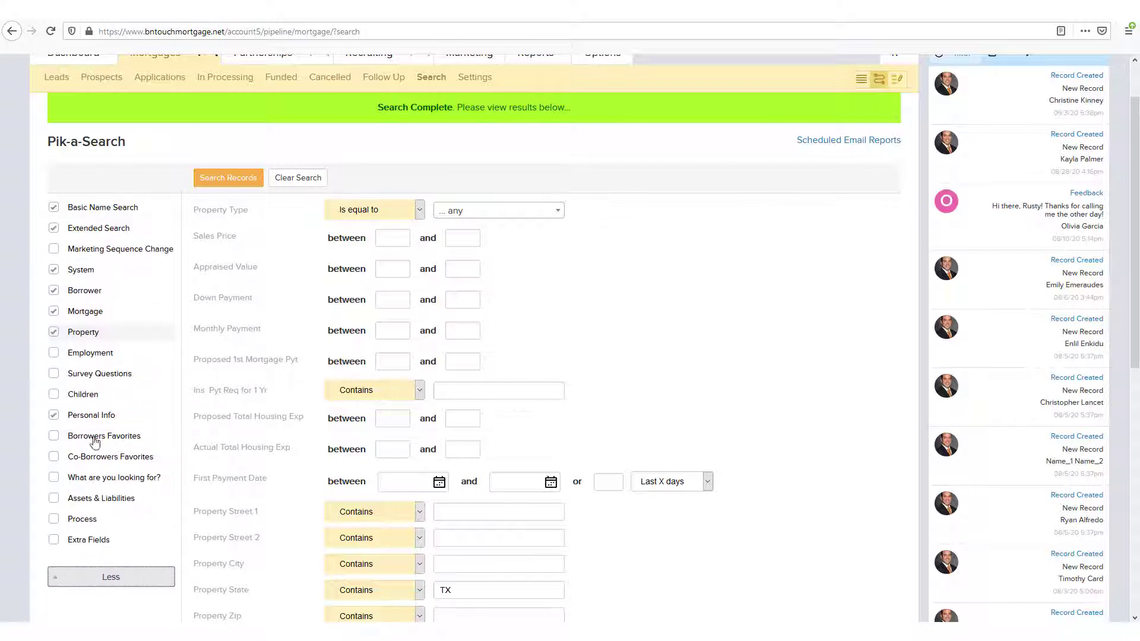
click(96, 439)
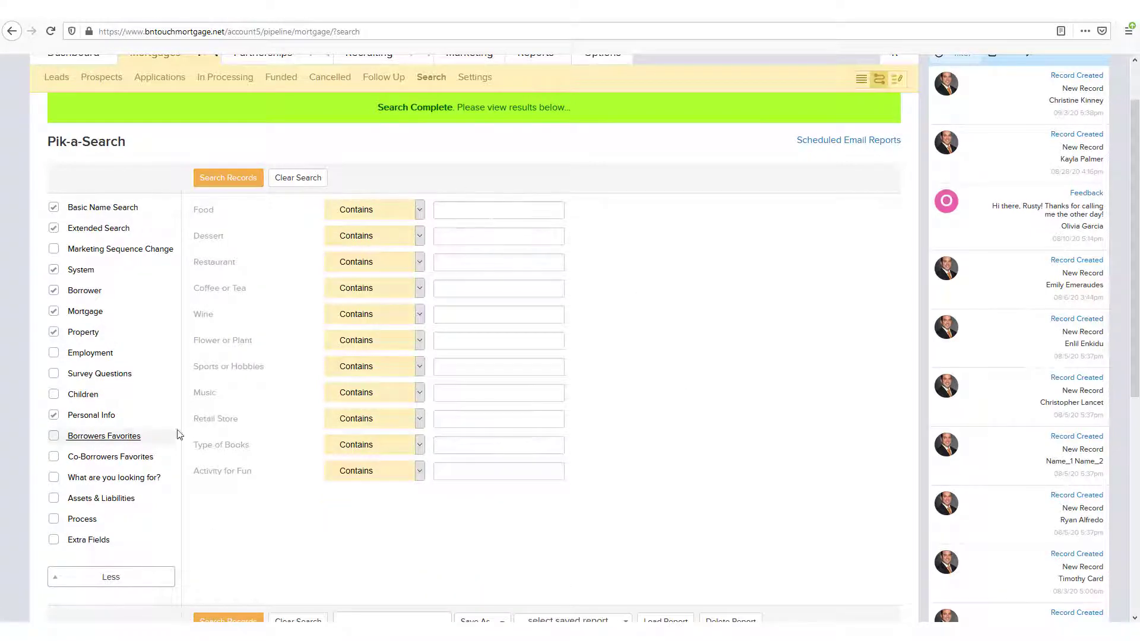
click(122, 462)
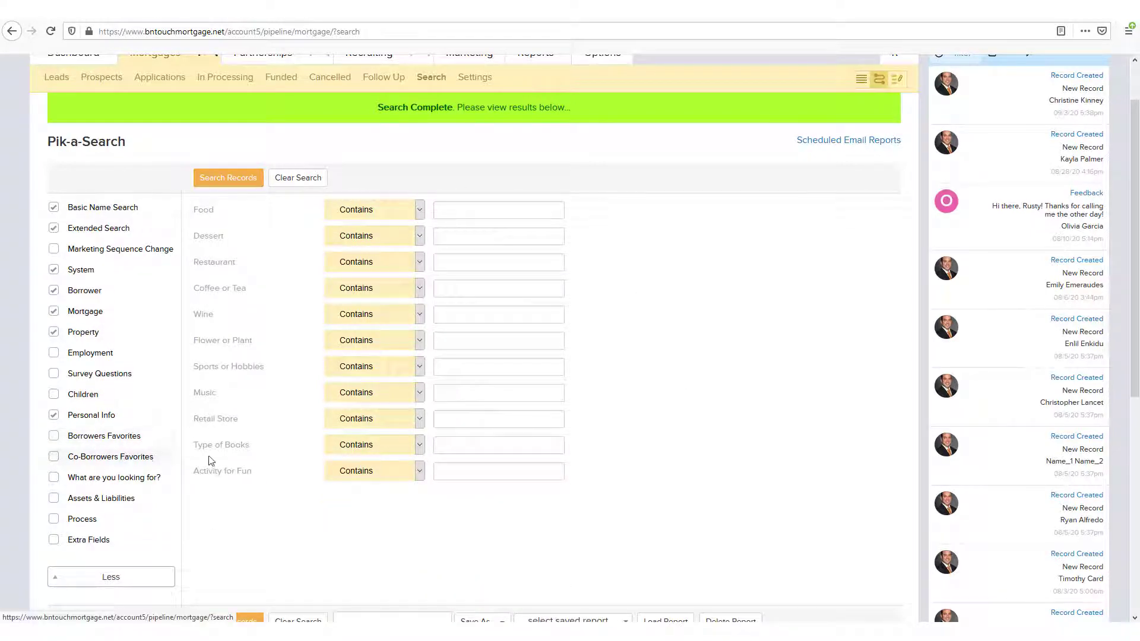
click(93, 354)
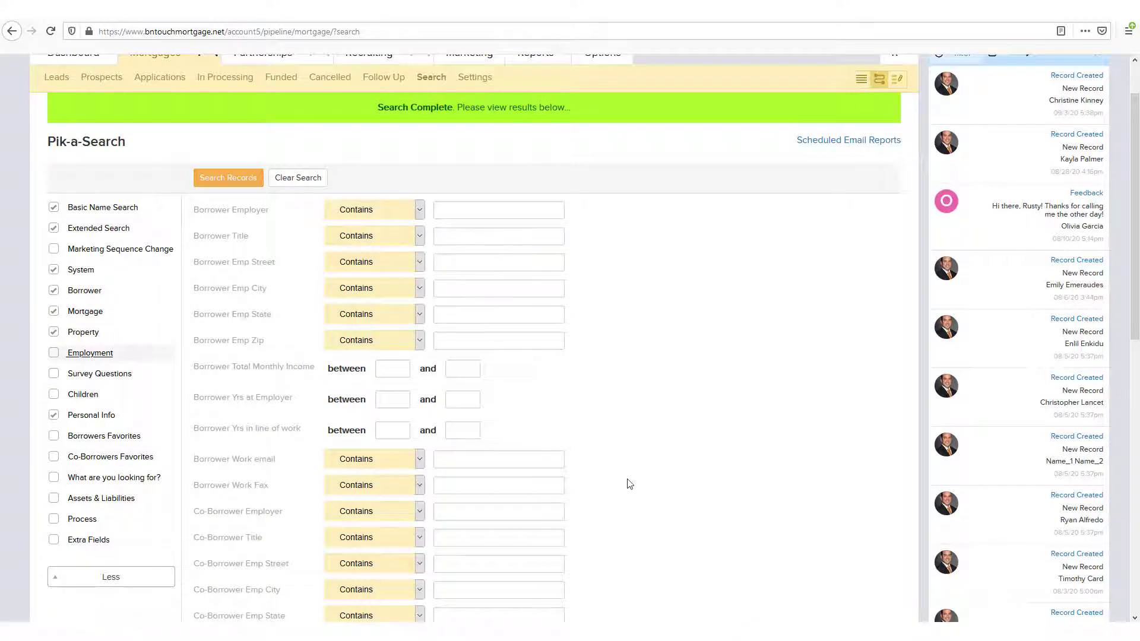
click(110, 209)
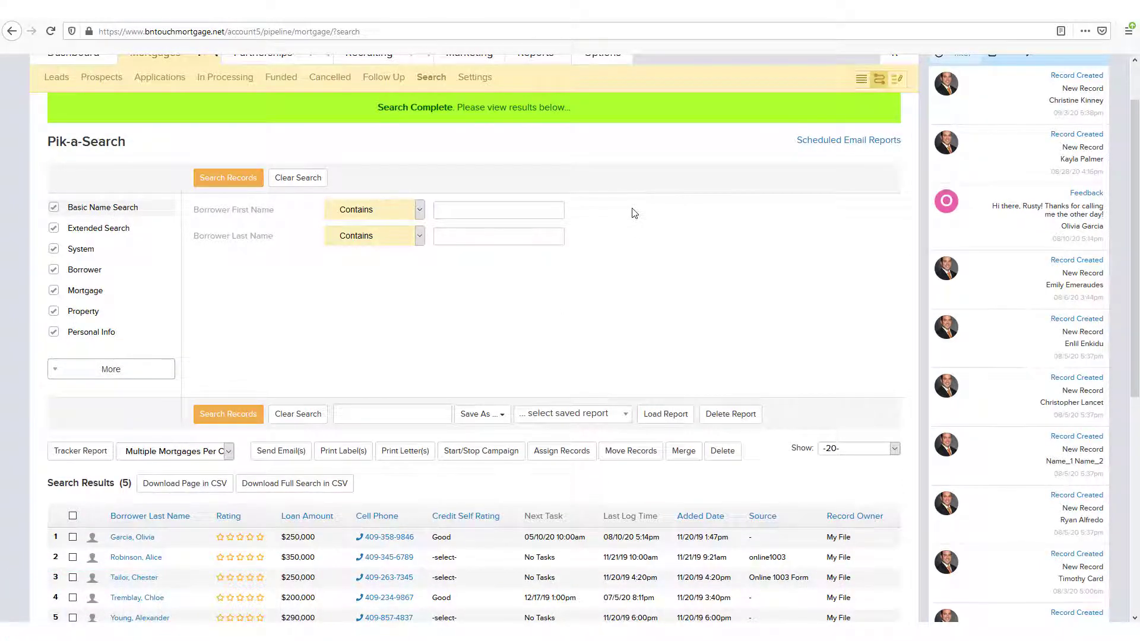
Reload the Mortgages Pik-a-Search page and review the five listed mortgages ($200,000–$350,000).
scroll(633, 208, up, 2)
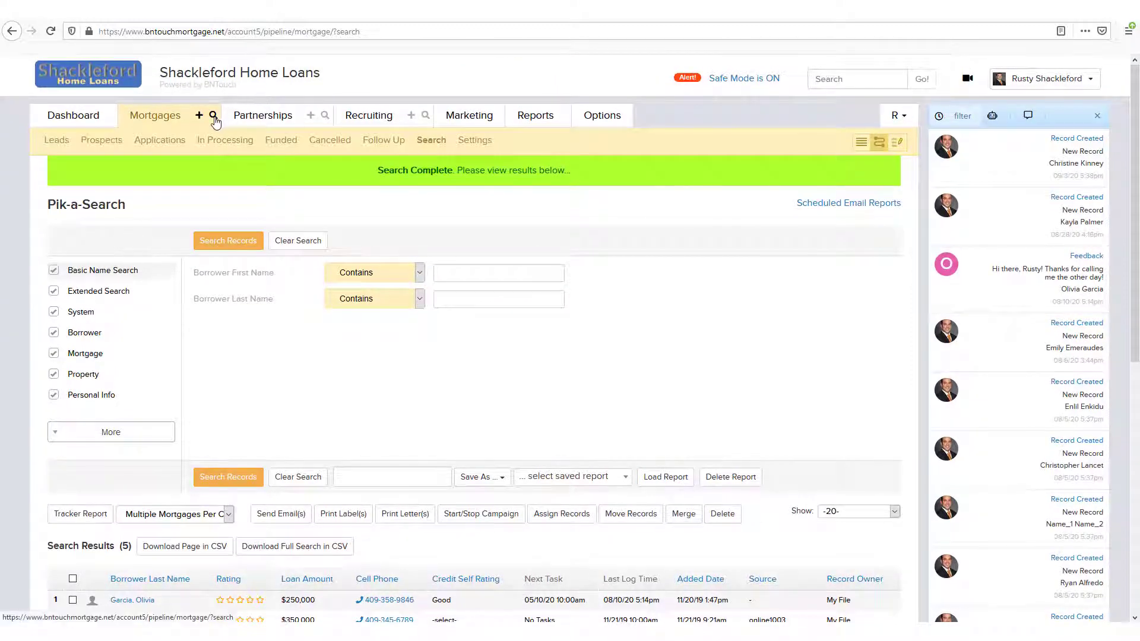
click(213, 116)
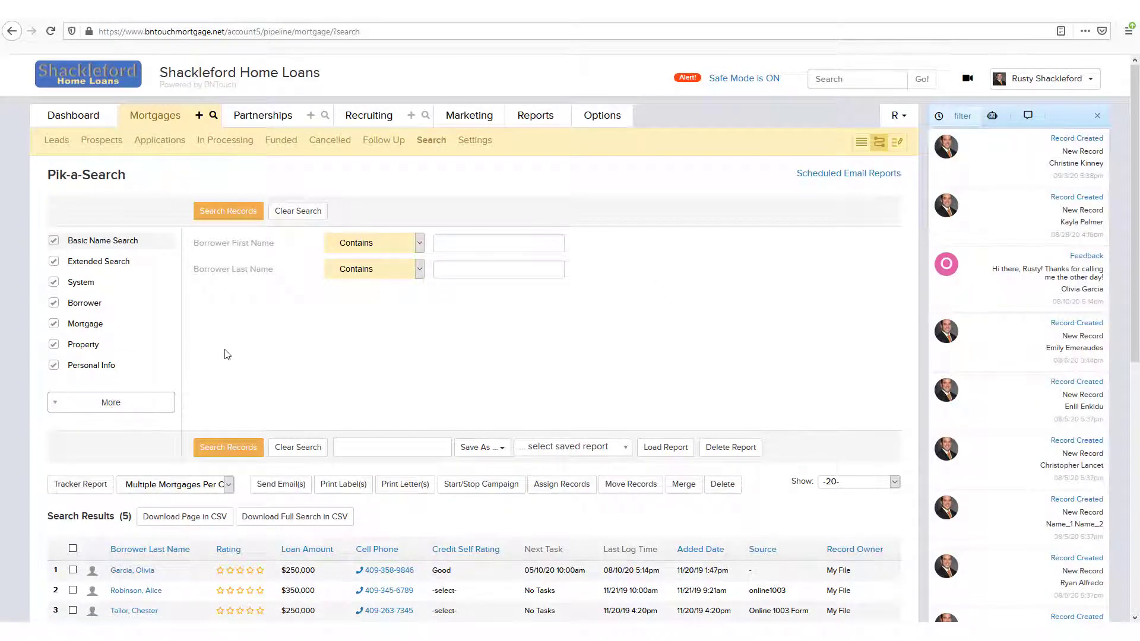
scroll(227, 354, down, 3)
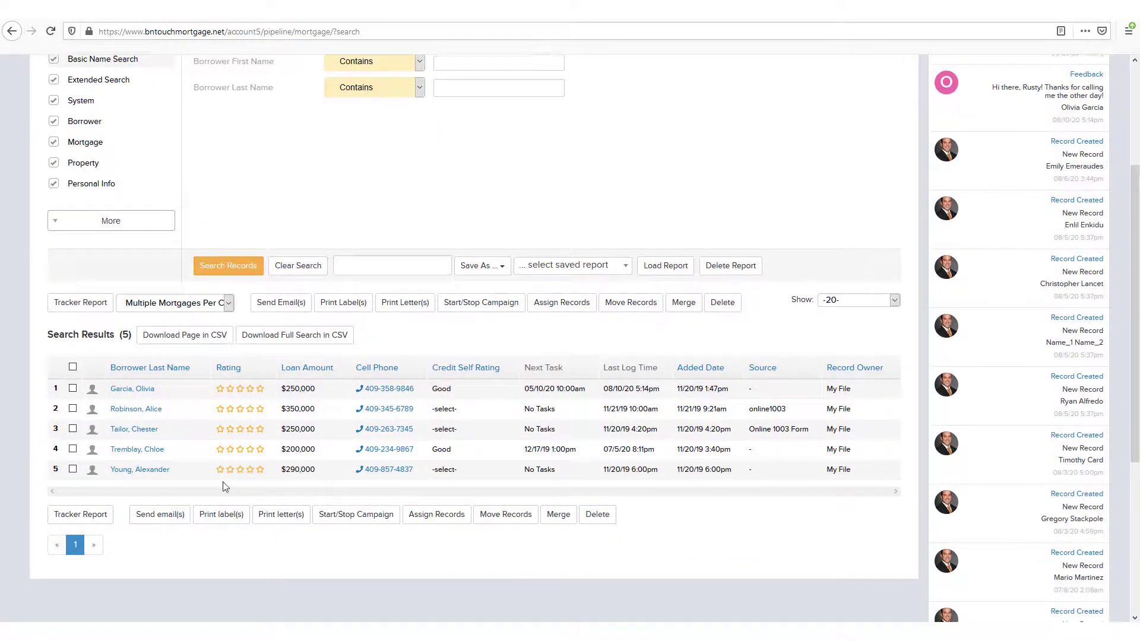
scroll(226, 487, up, 3)
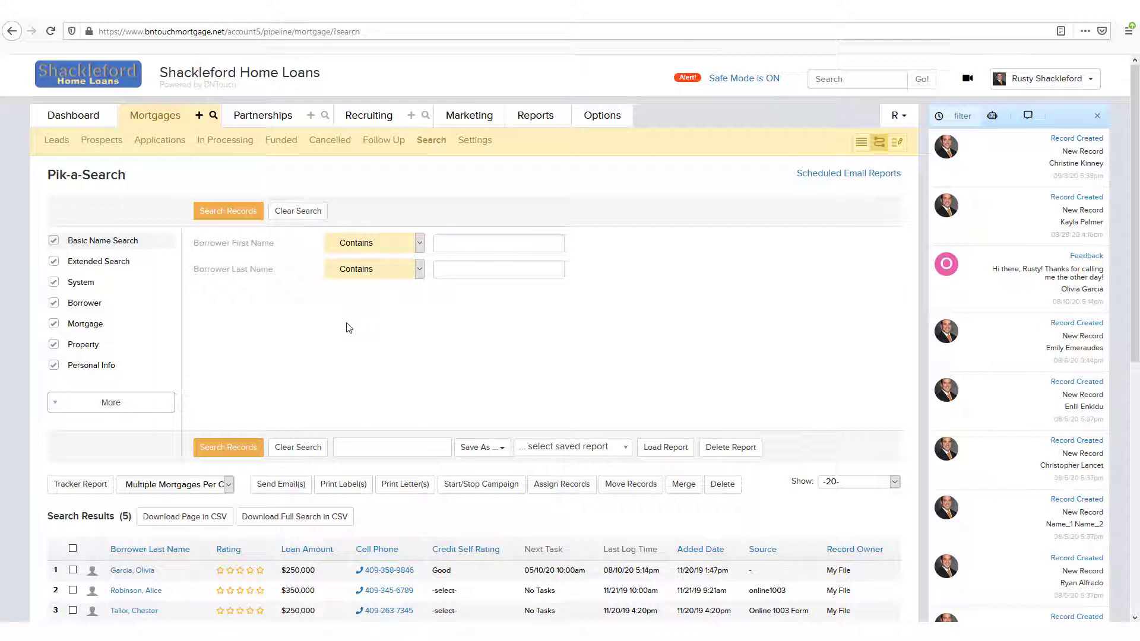
scroll(416, 334, down, 1)
scroll(417, 334, down, 1)
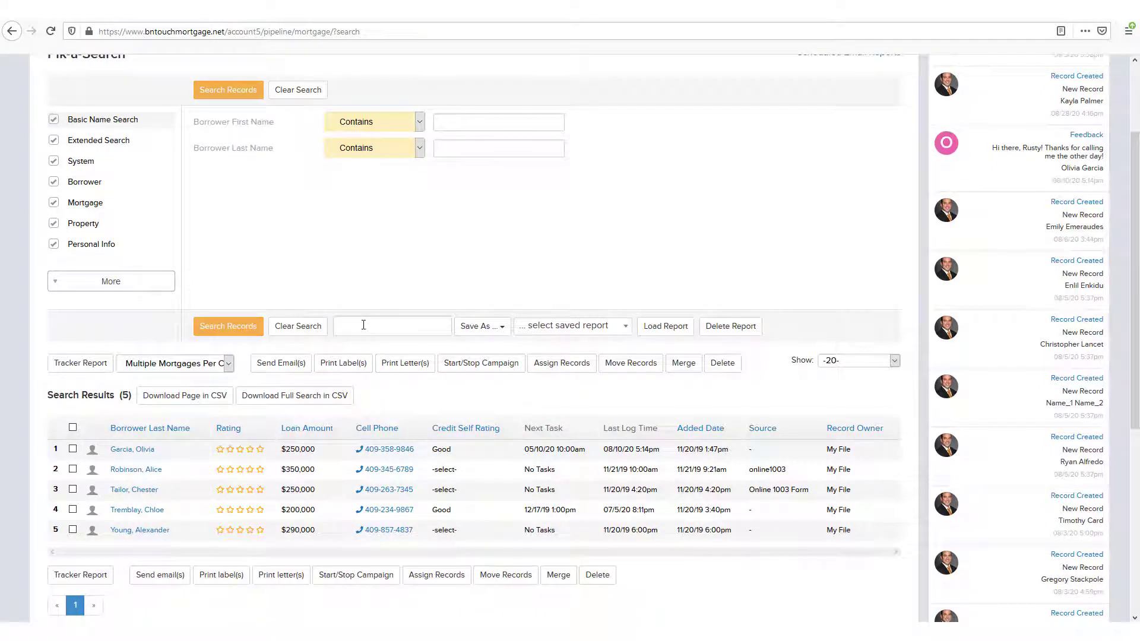
Save the current search as a report named 'Texas Purchase Loans'.
click(359, 326)
text(Texa)
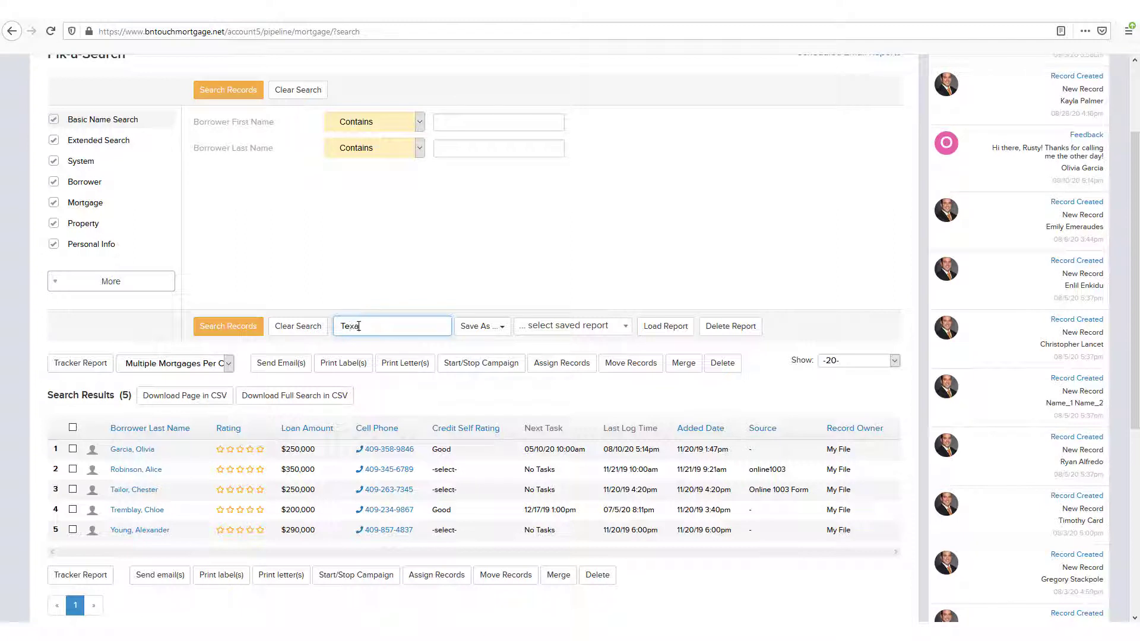
text(s Purchase Loans)
click(486, 302)
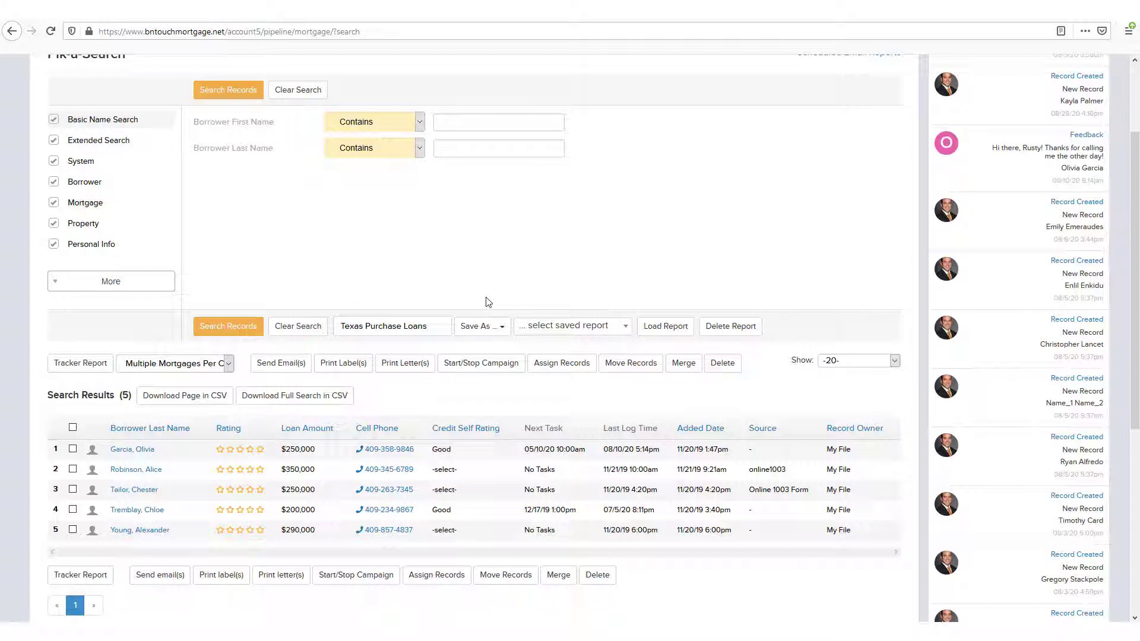
click(495, 338)
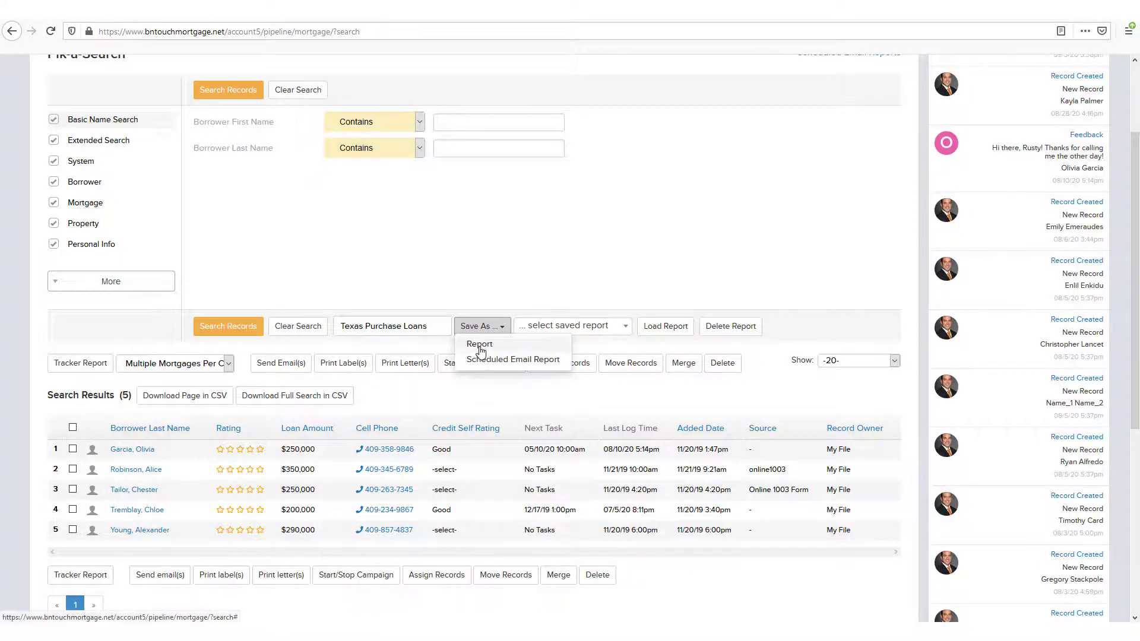
click(481, 347)
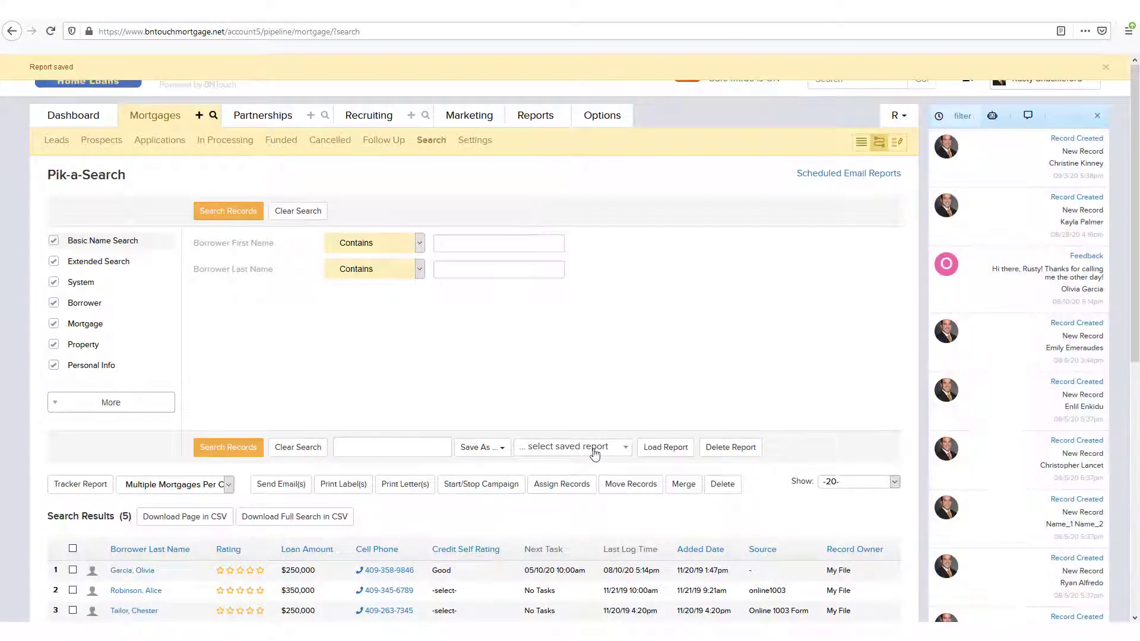
Load the saved Texas Purchase Loans report and start entering 'Texas Purchase Loan Update' as a new name.
click(557, 454)
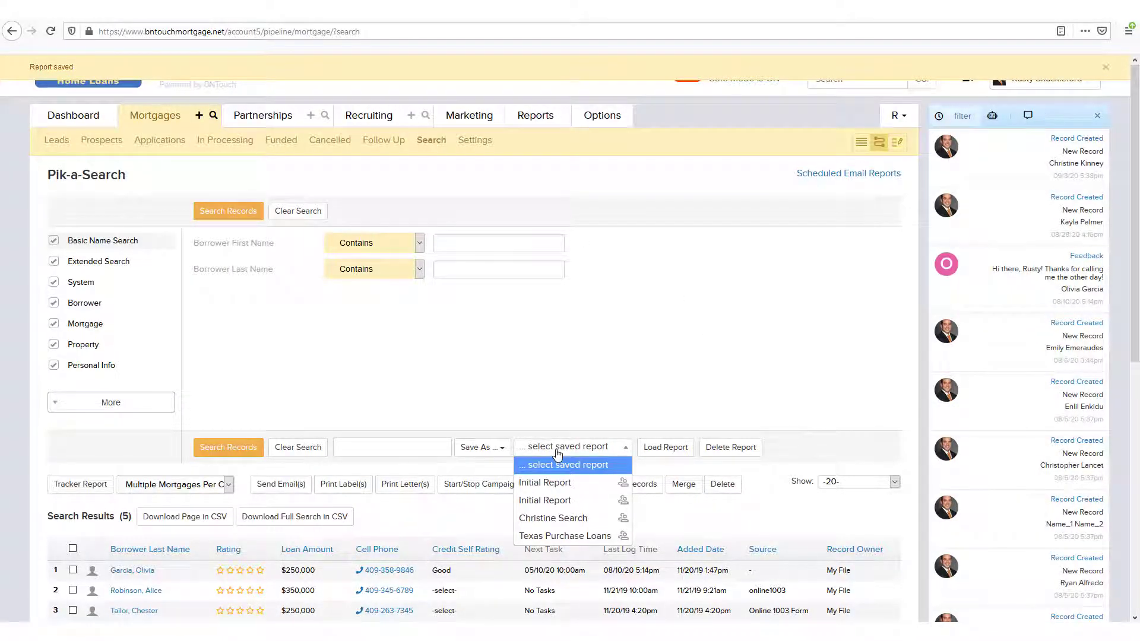
click(546, 536)
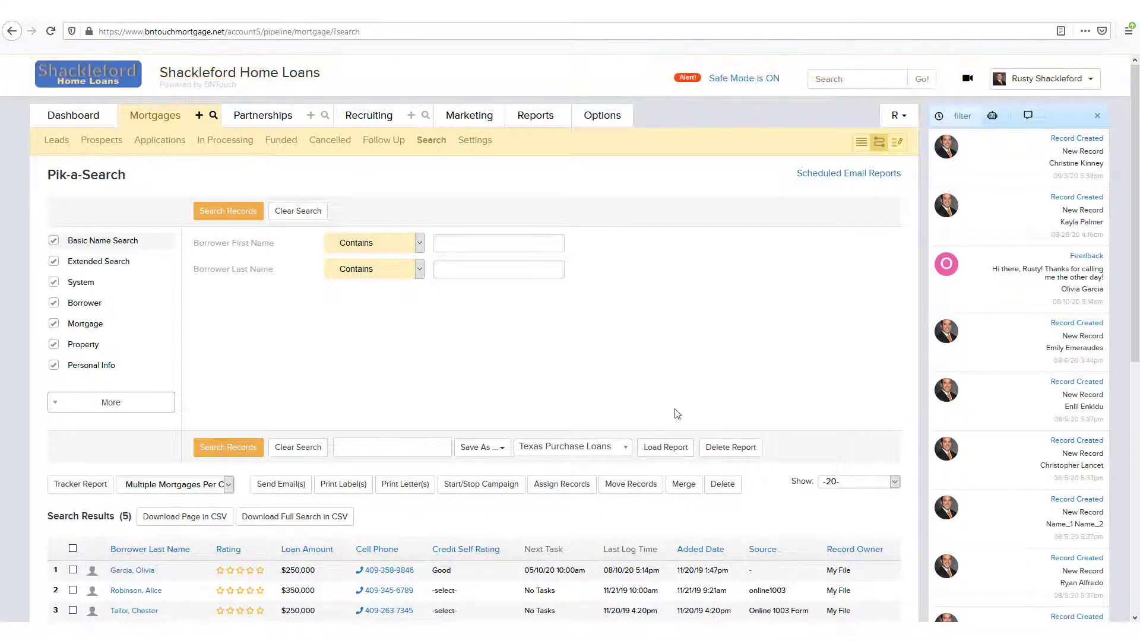
click(409, 449)
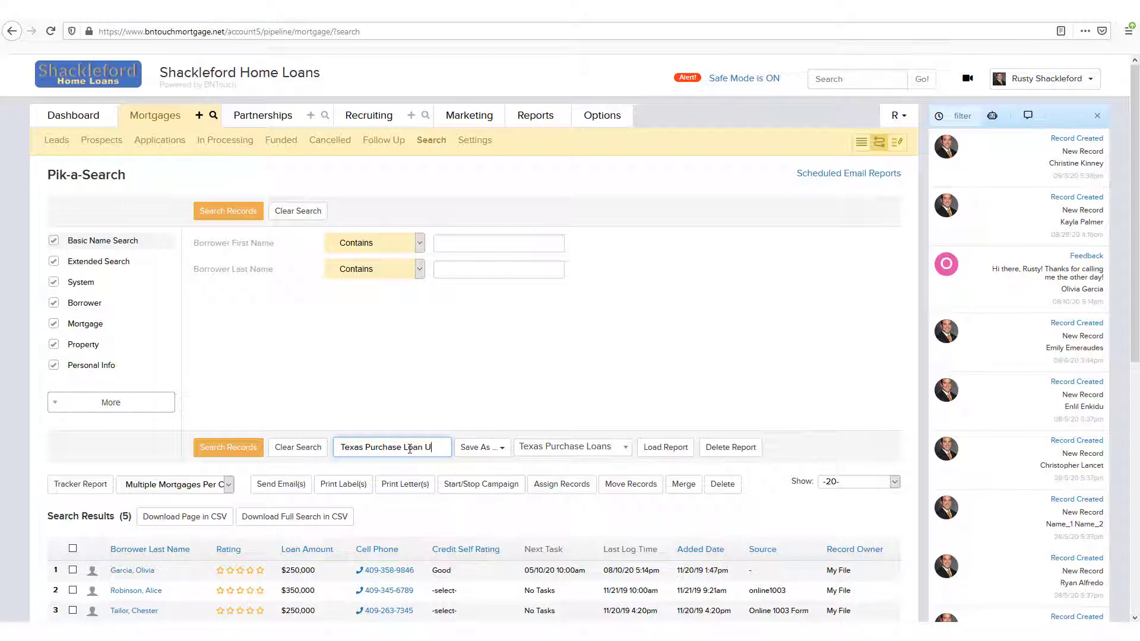
Save the search as a scheduled email report titled 'Texas Purchase Loans', sent to another user.
text(pdate)
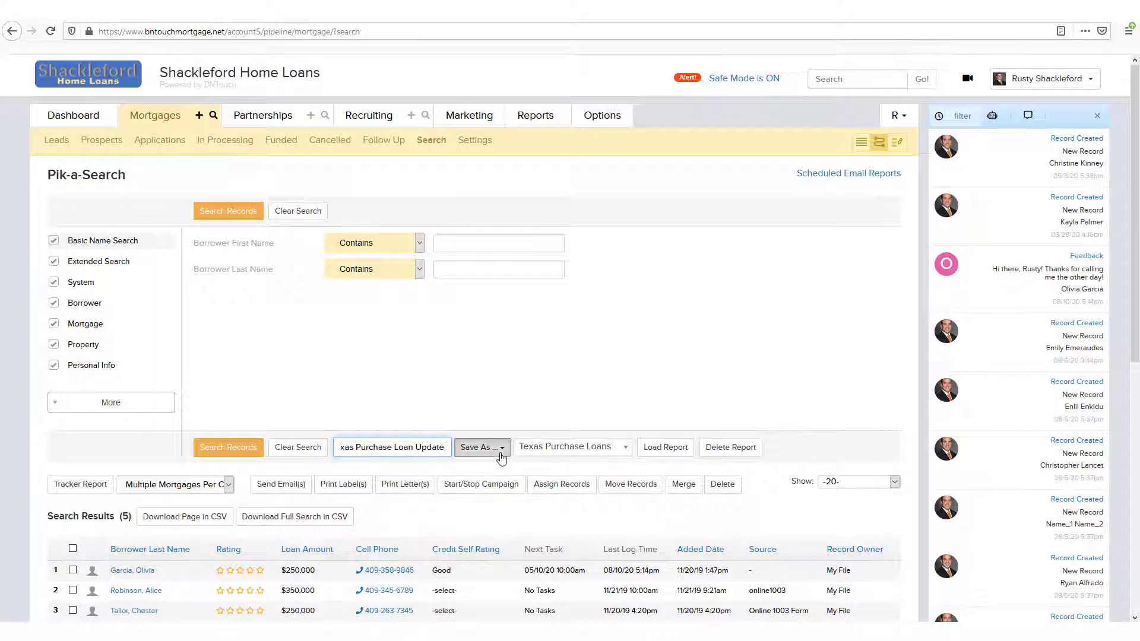
click(501, 456)
click(495, 480)
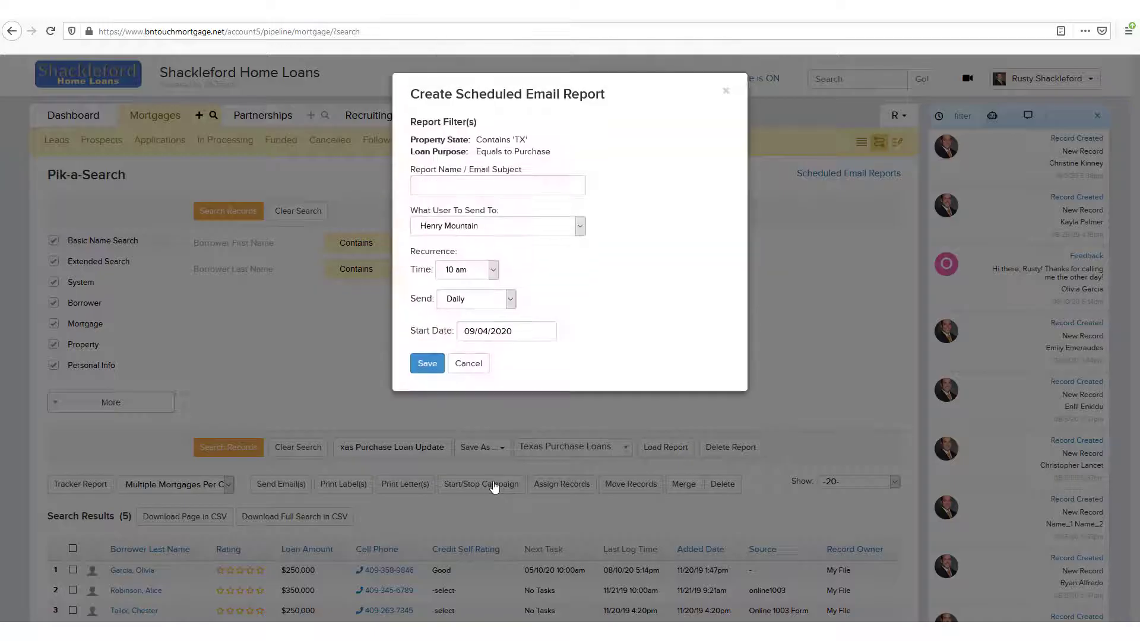
click(517, 184)
text(Texas Purchase Loans)
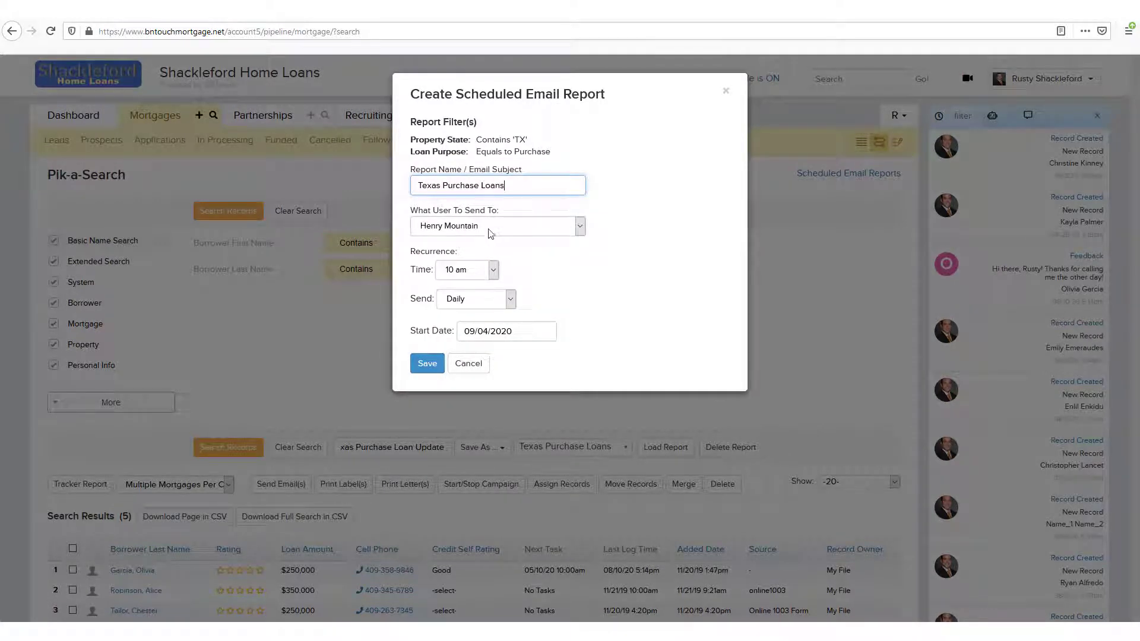
click(579, 226)
click(463, 286)
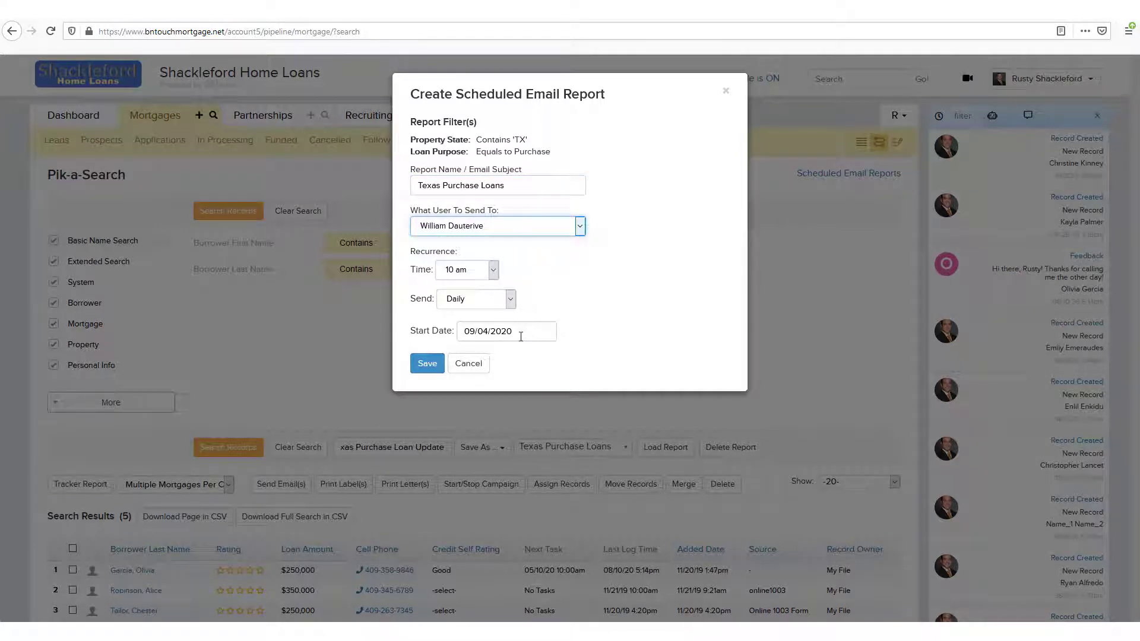
click(424, 364)
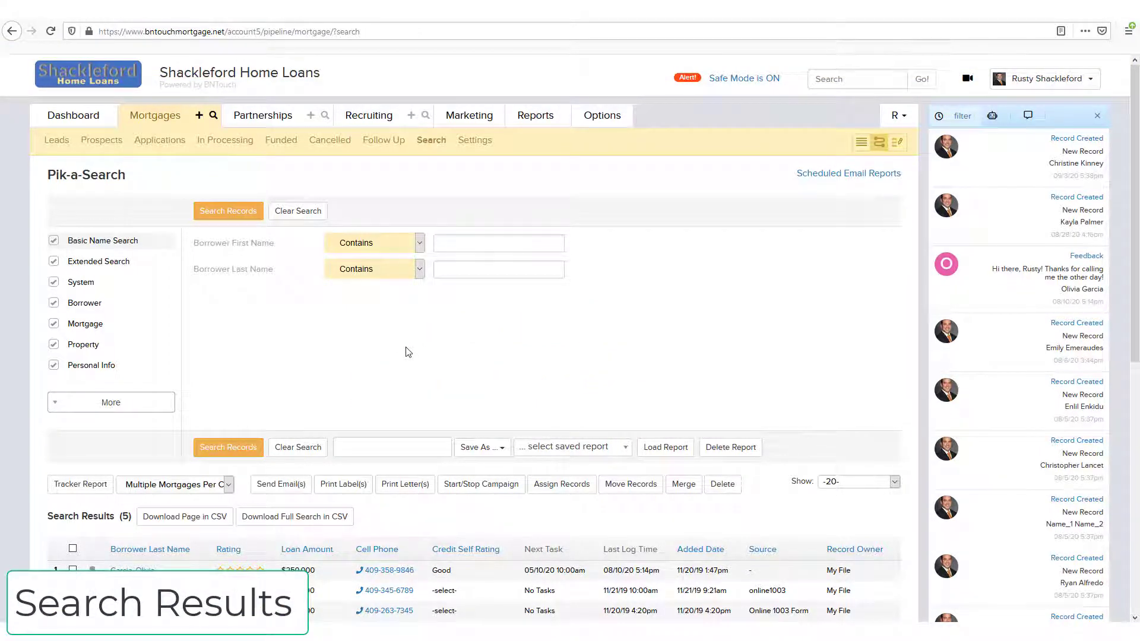
View the first borrower's mortgage record, return to the results, and mark the first borrower.
scroll(409, 352, down, 5)
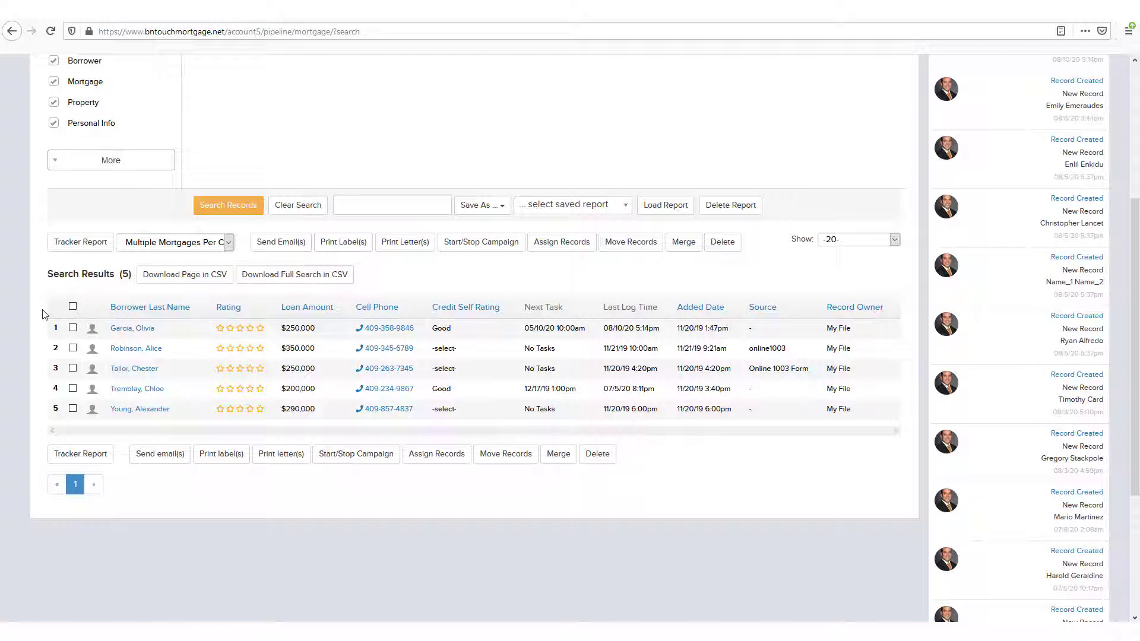
click(125, 330)
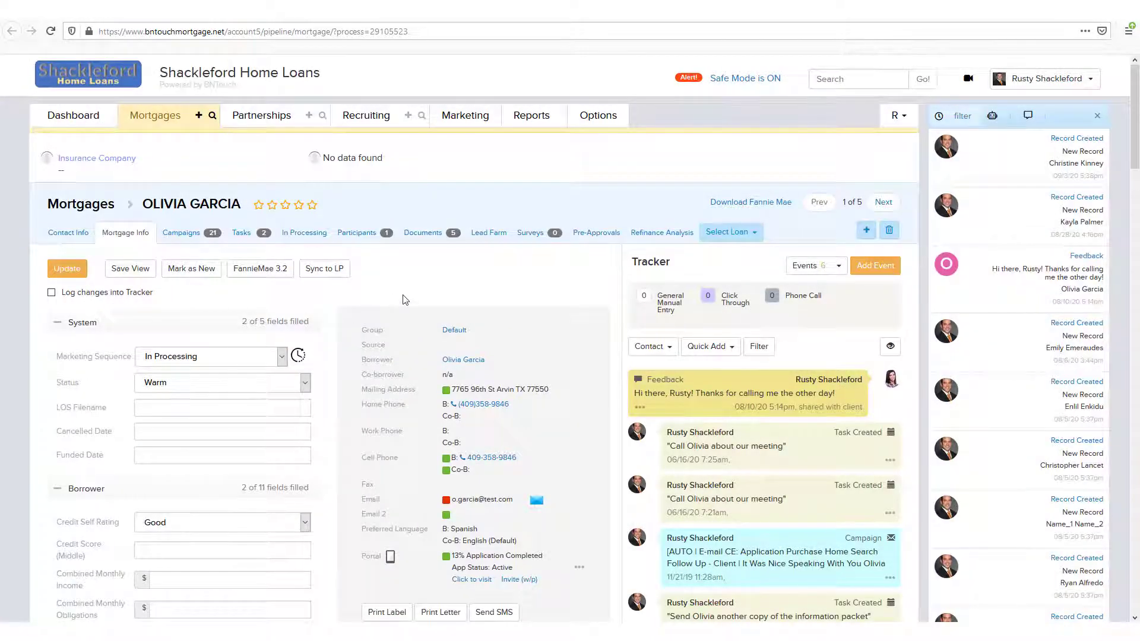
click(212, 115)
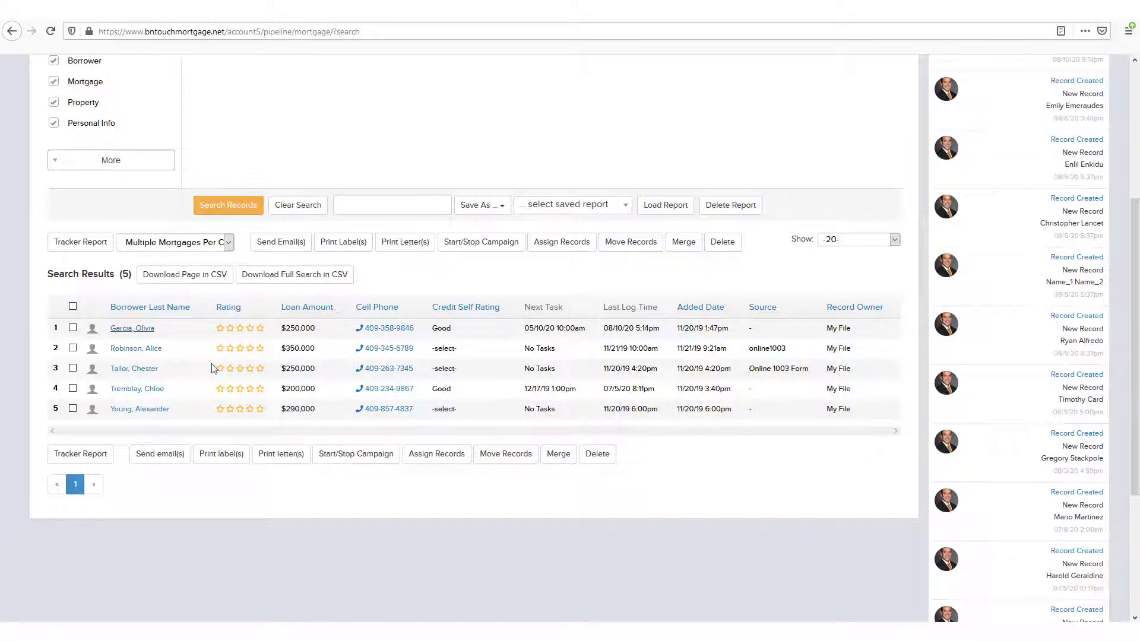
click(73, 328)
click(84, 245)
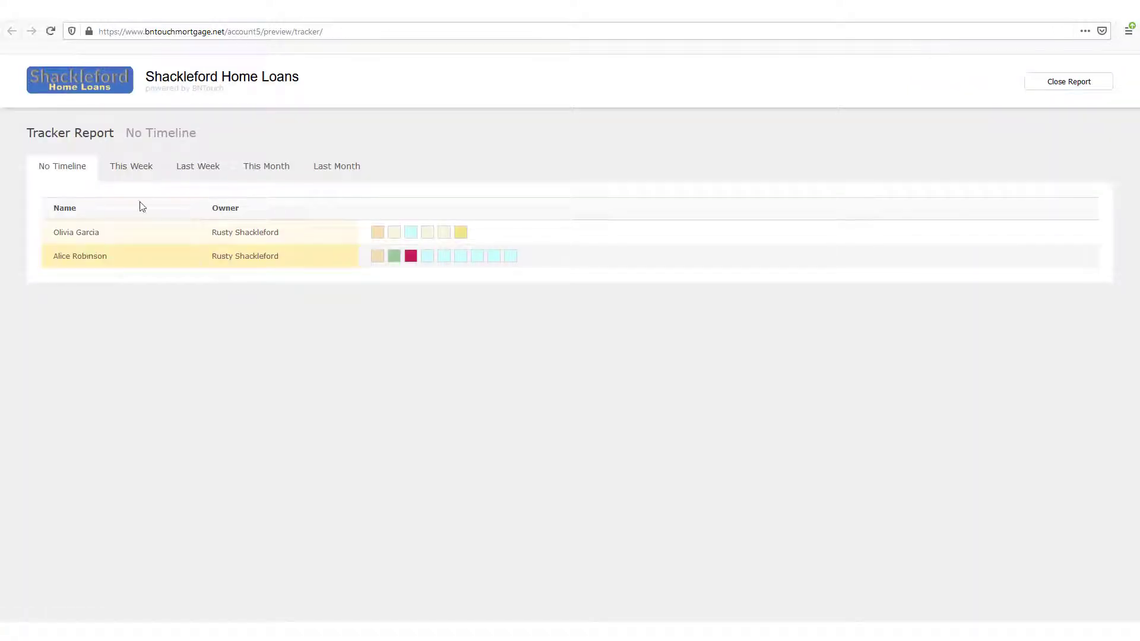
mouse_move(381, 237)
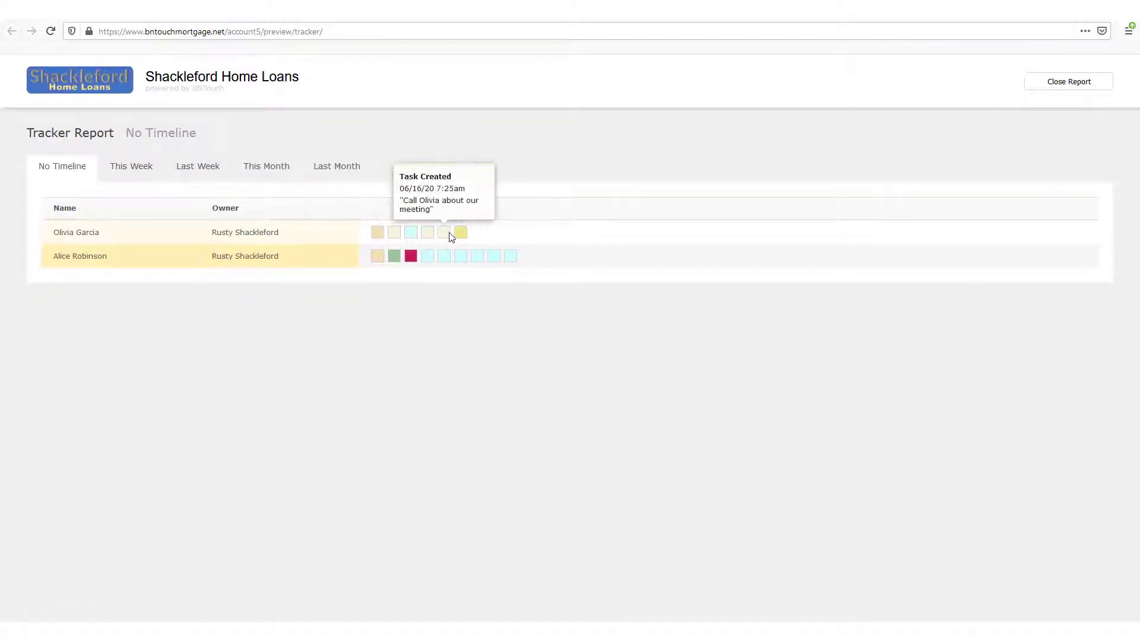
key(ctrl+w)
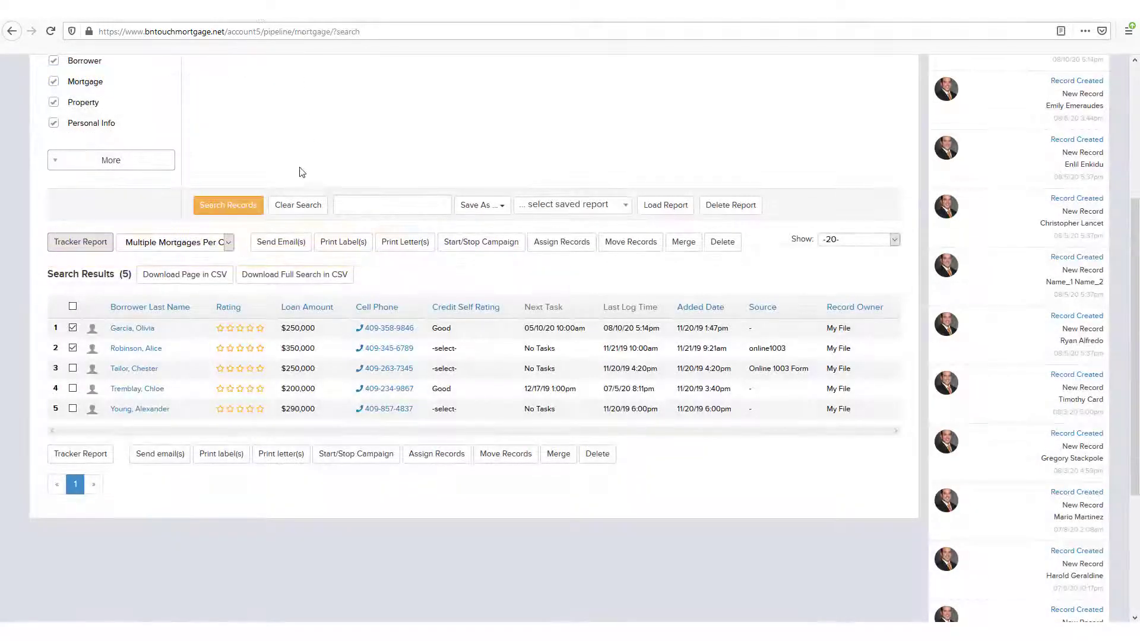
click(158, 244)
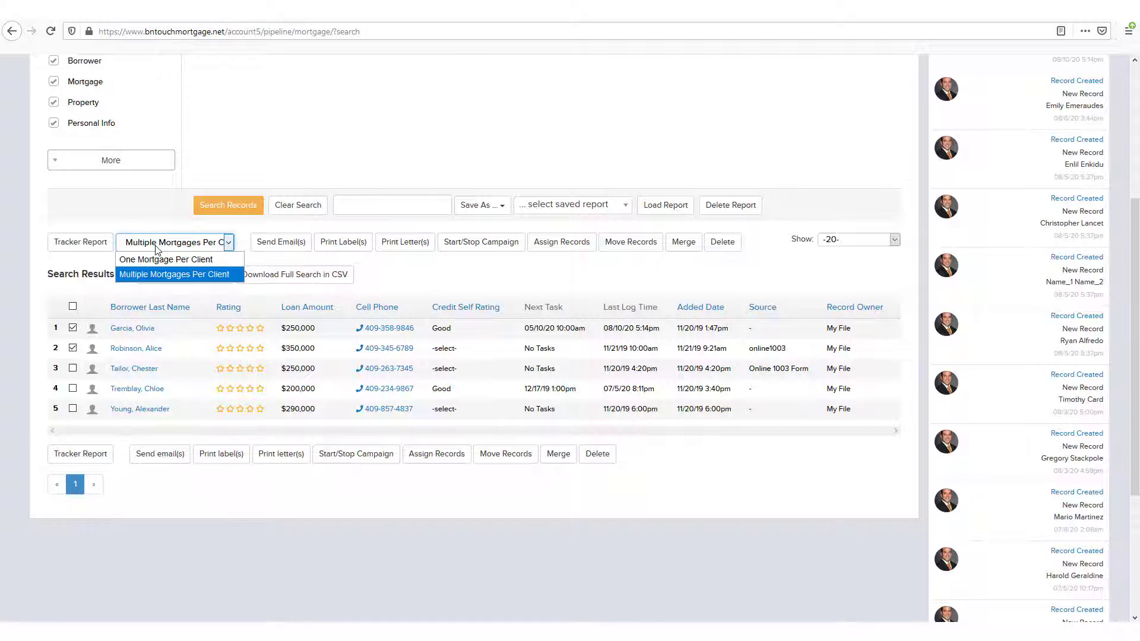
click(252, 260)
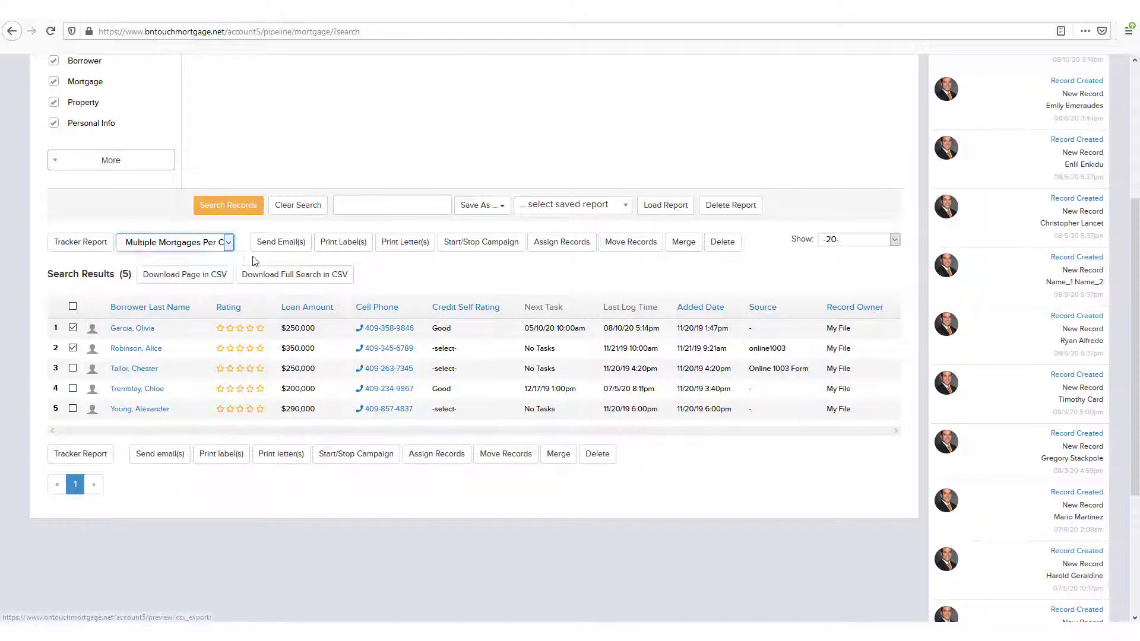
Start Send Email(s) for the marked borrowers, mark the second borrower, then start Print Letter(s).
click(283, 248)
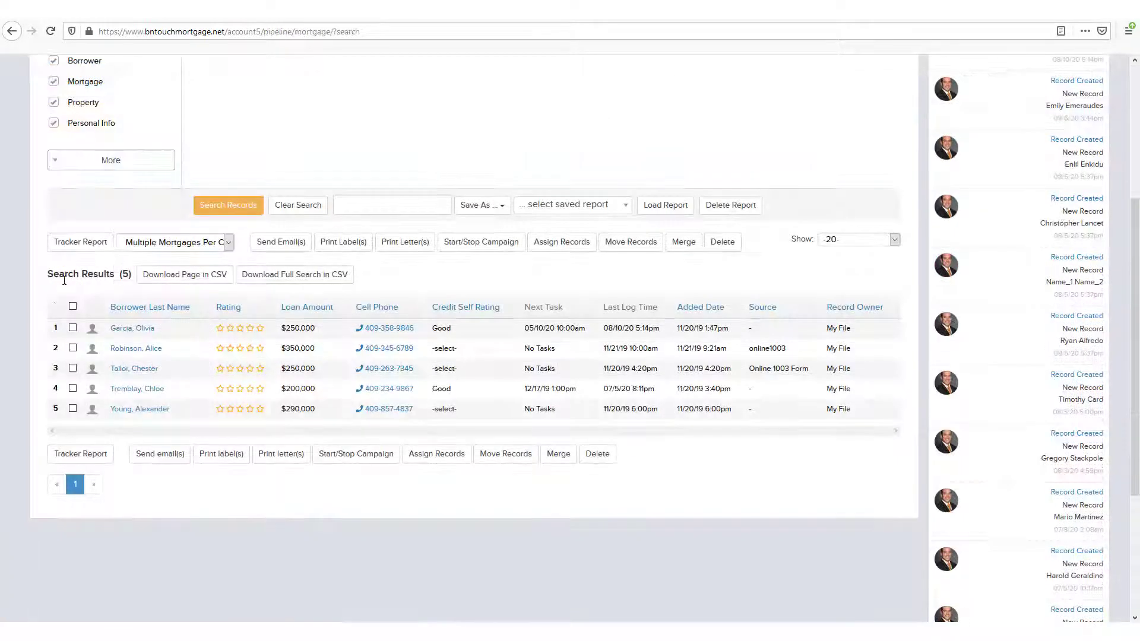
click(73, 349)
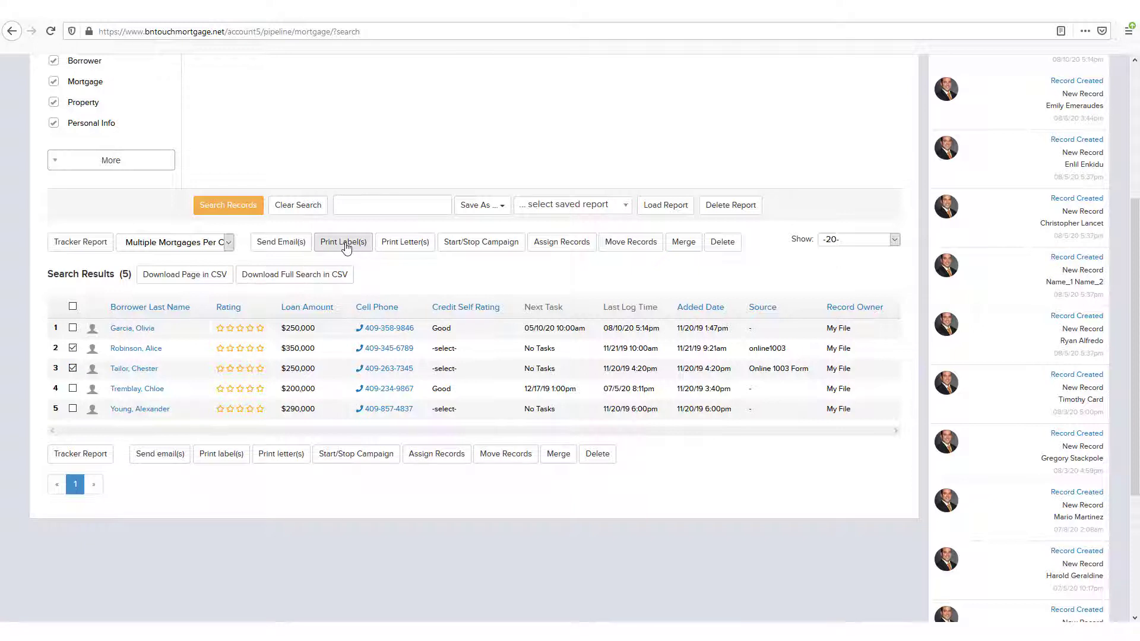
click(428, 243)
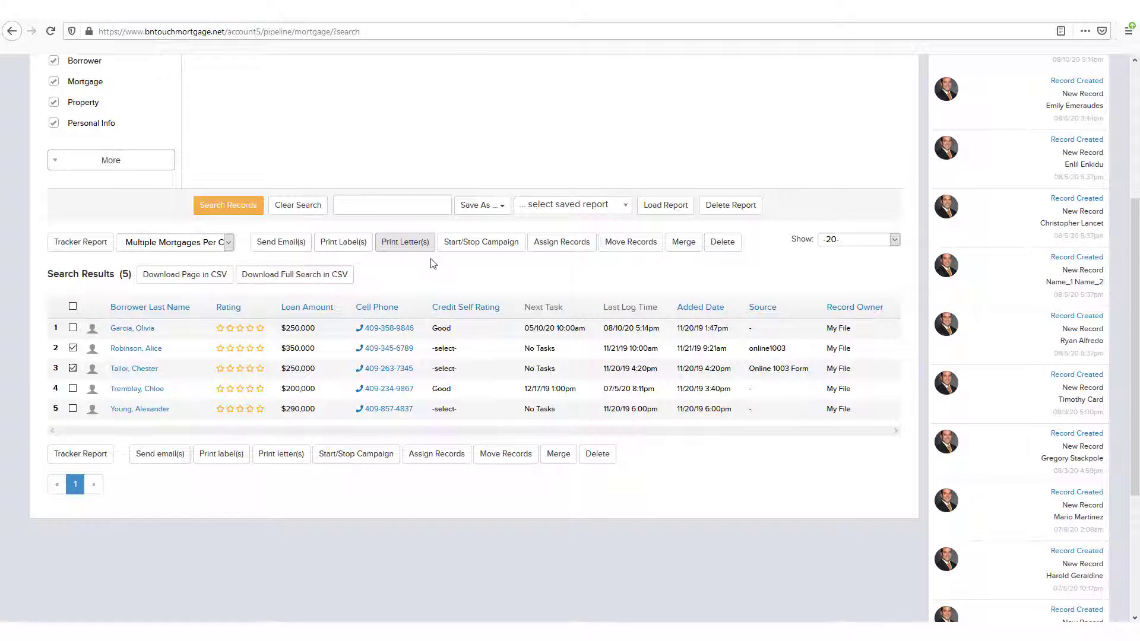
Start the Default > New Campaign for the two marked borrowers at 10 am.
click(499, 247)
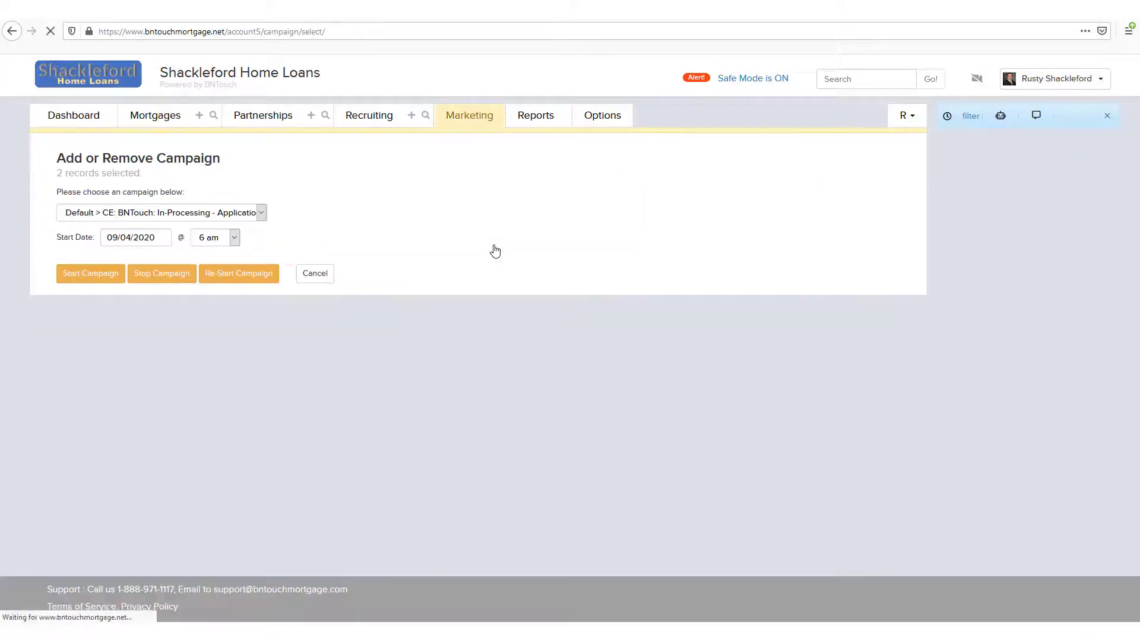
click(225, 215)
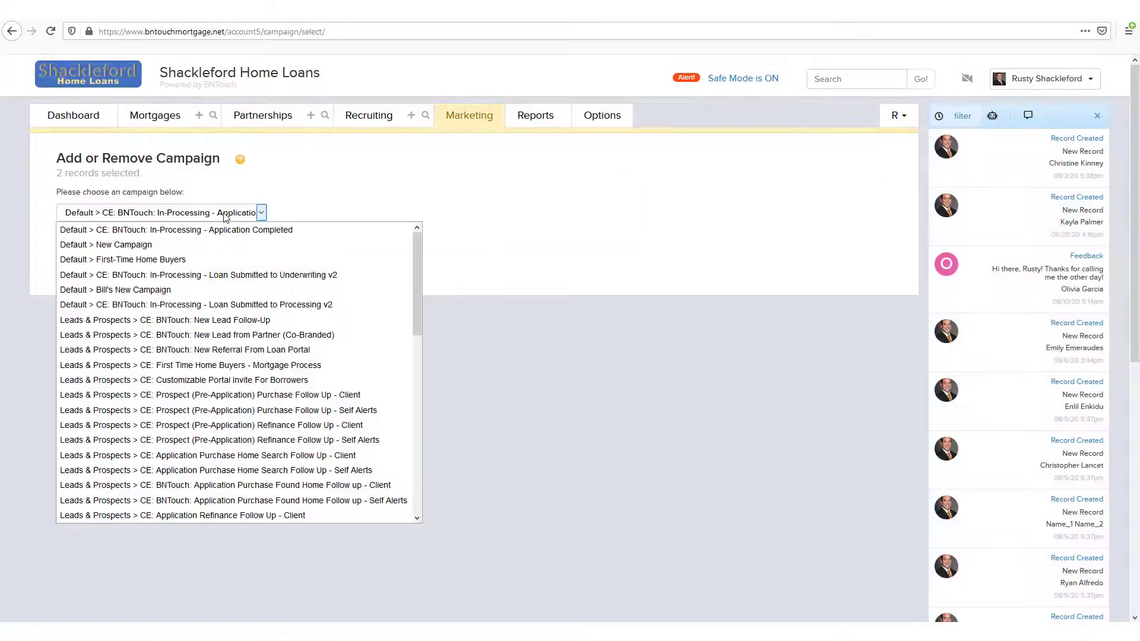
click(182, 246)
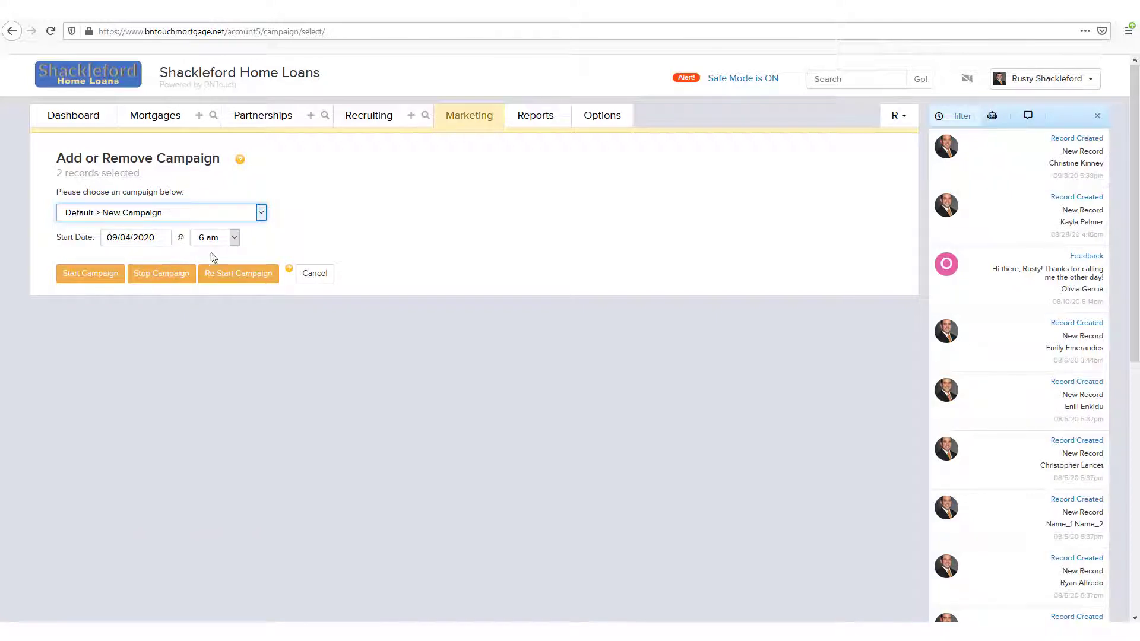
click(233, 238)
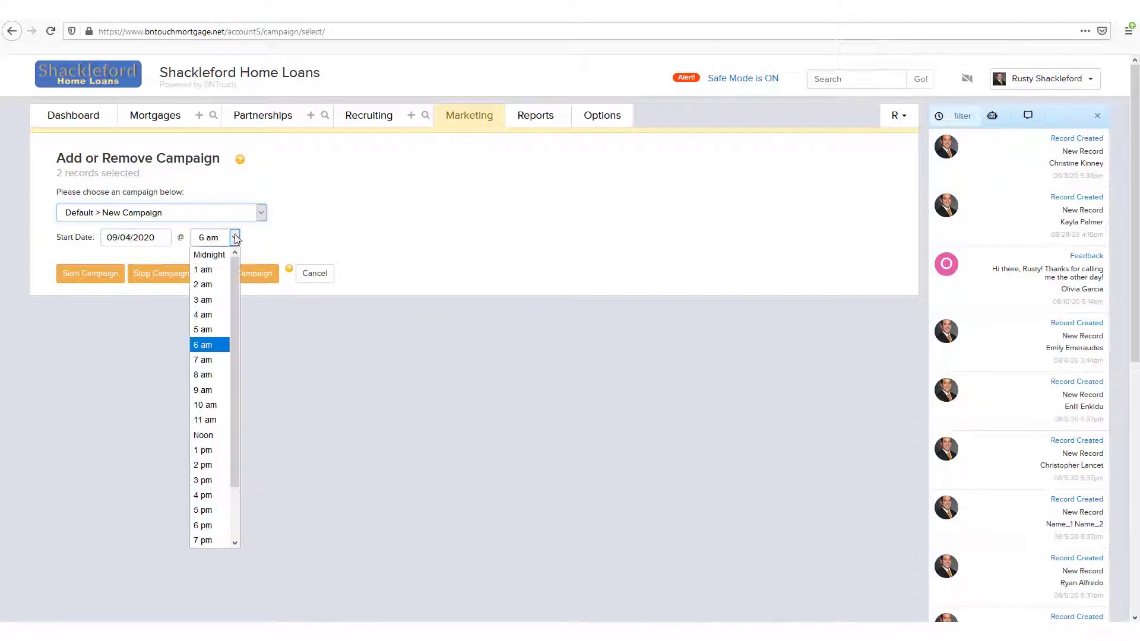
click(211, 410)
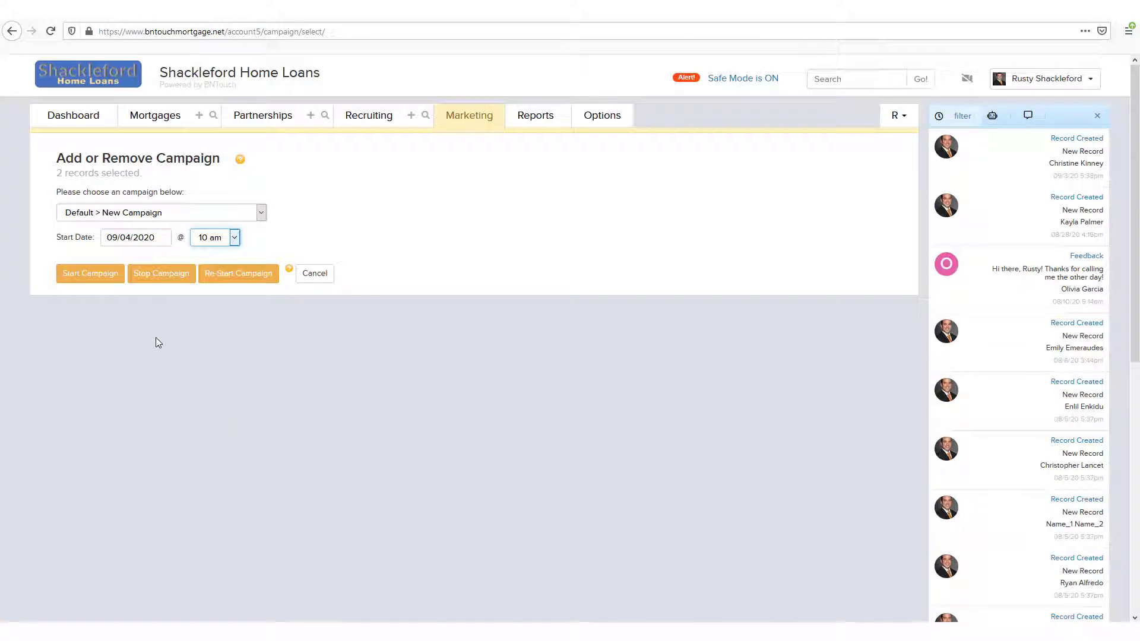
click(86, 278)
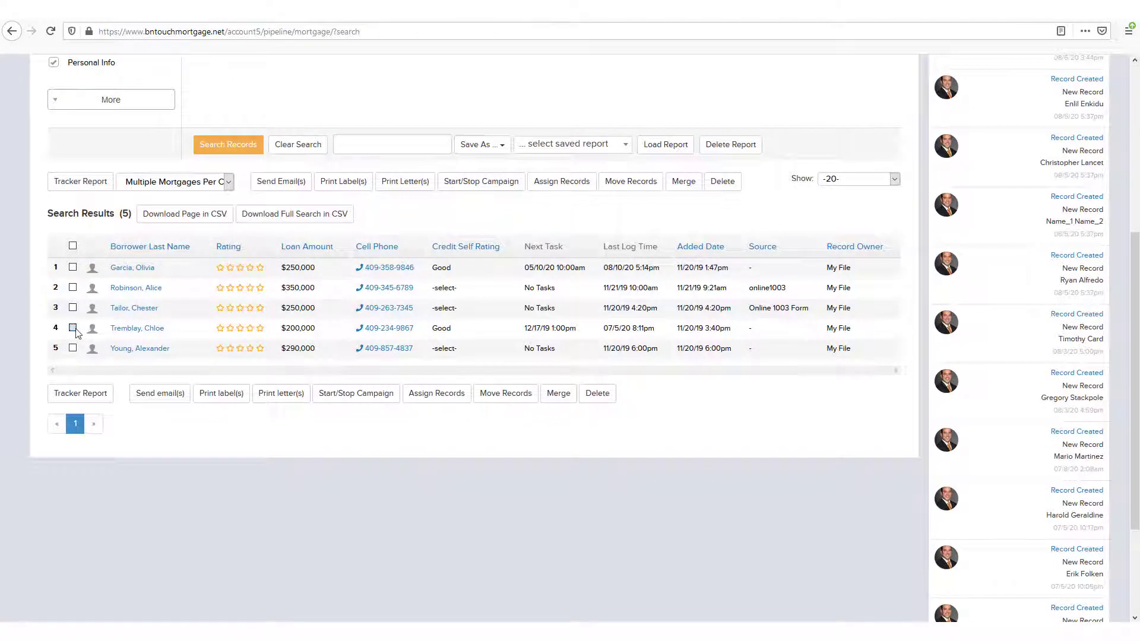
Open Assign Records and its account list, then cancel without reassigning the record.
click(559, 182)
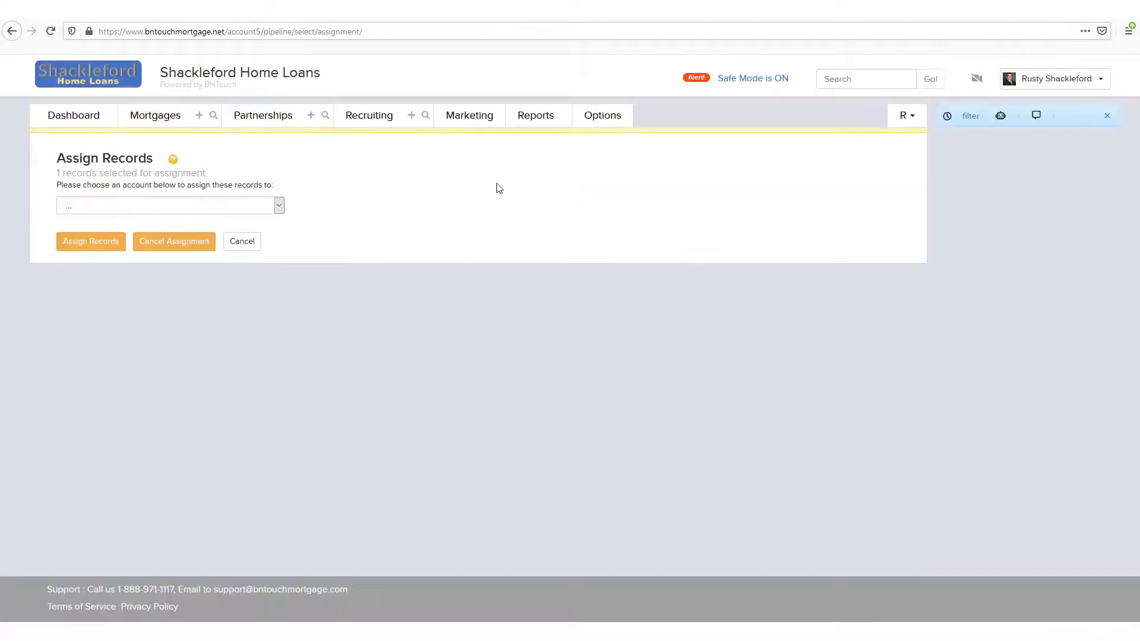
click(94, 205)
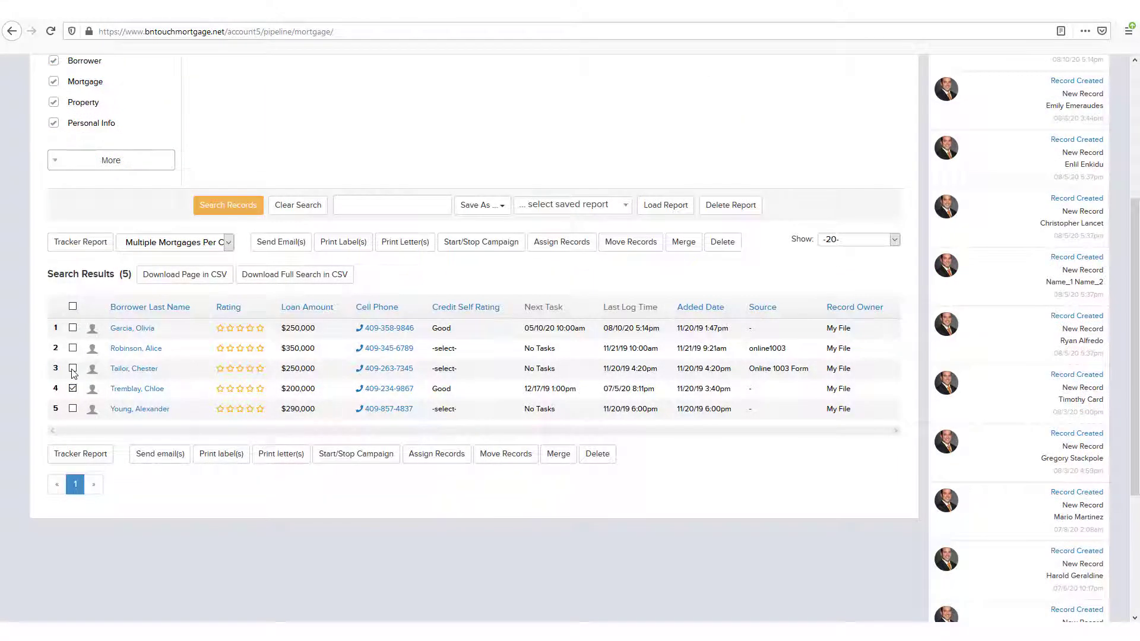
click(73, 368)
Mark the third borrower and begin moving both records, keeping the pipeline stage at Do not move.
click(556, 249)
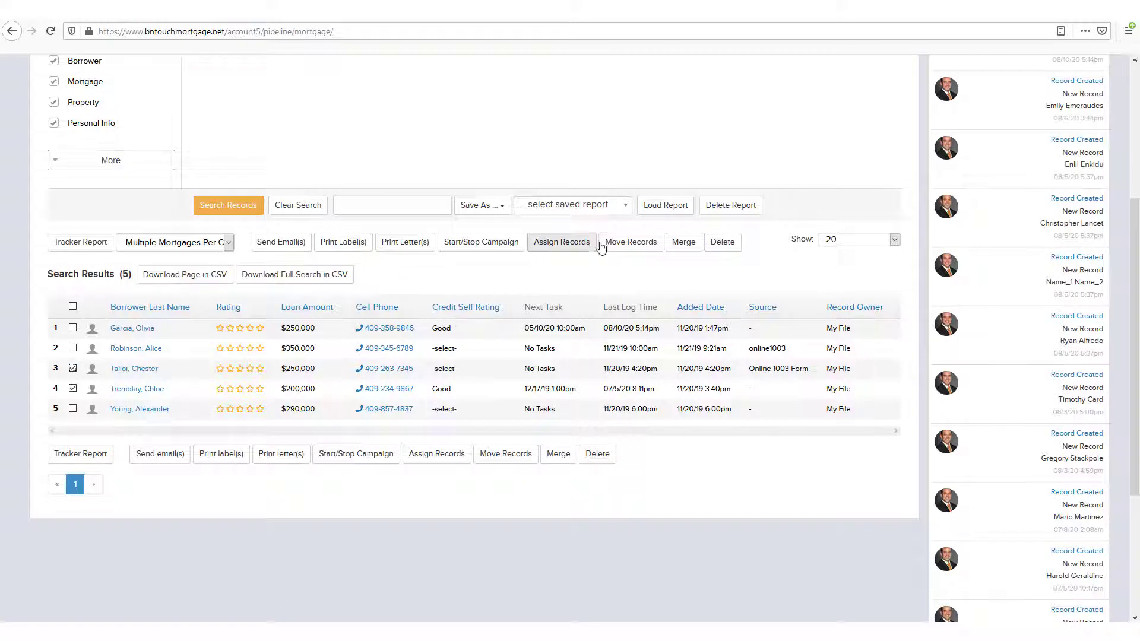
click(633, 243)
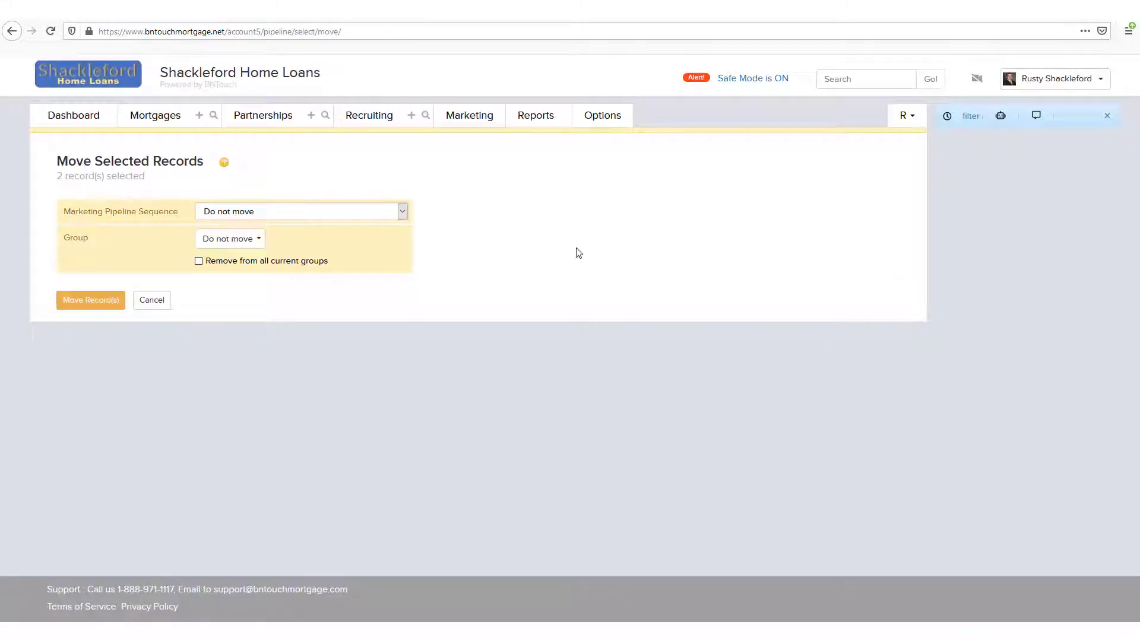
click(314, 211)
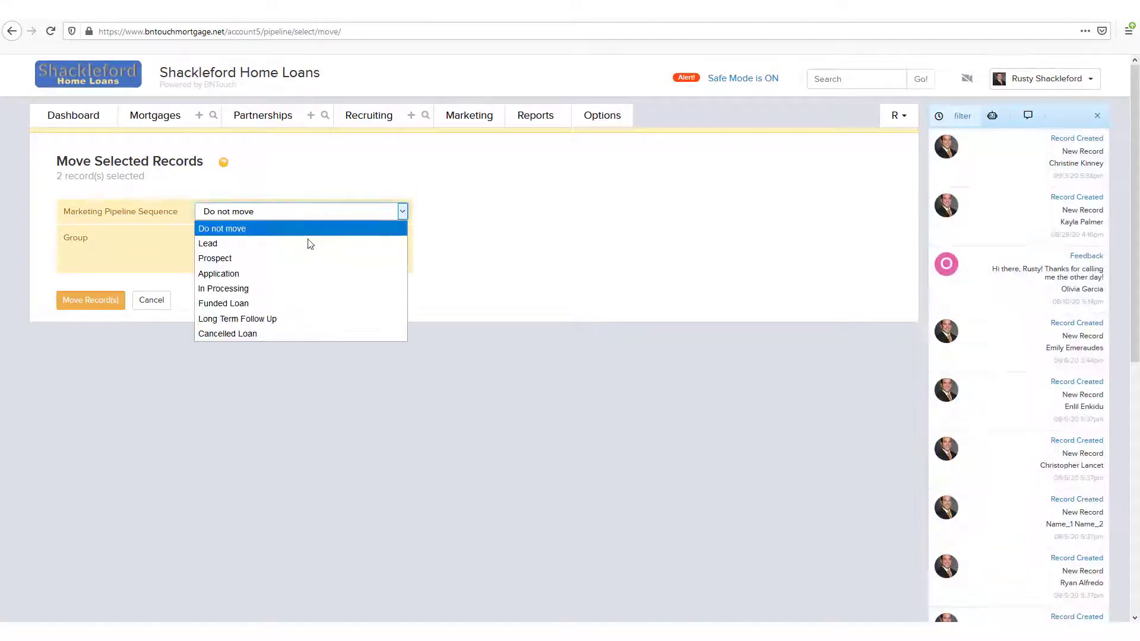
click(465, 301)
Move the records into Pre-Approved, Not Interested and Credit Repair, removing them from current groups.
click(244, 240)
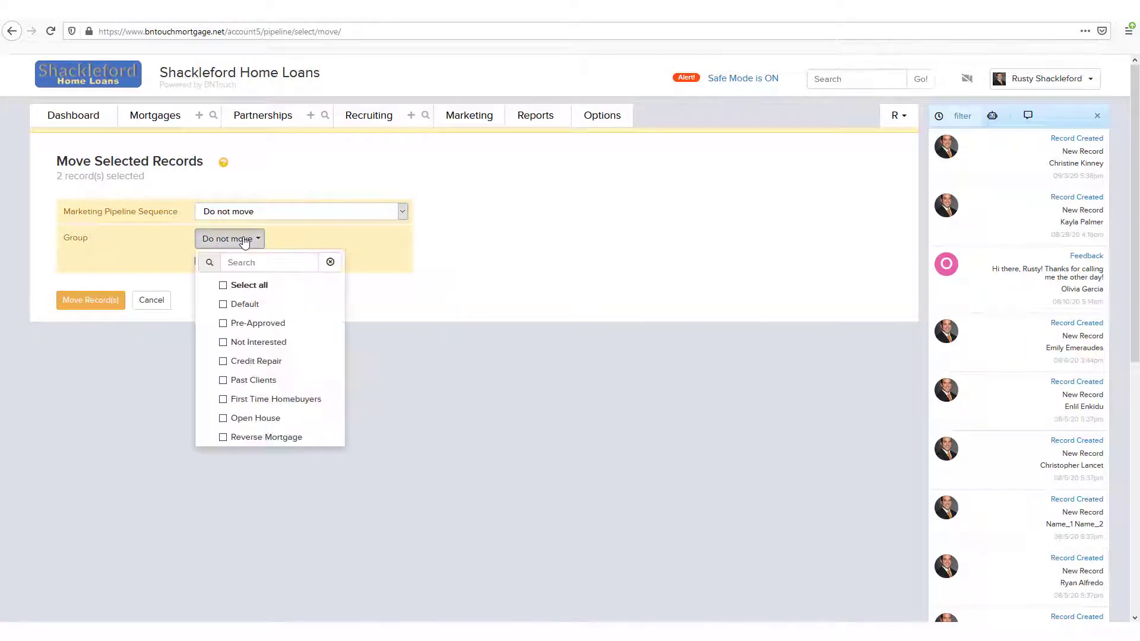
click(223, 324)
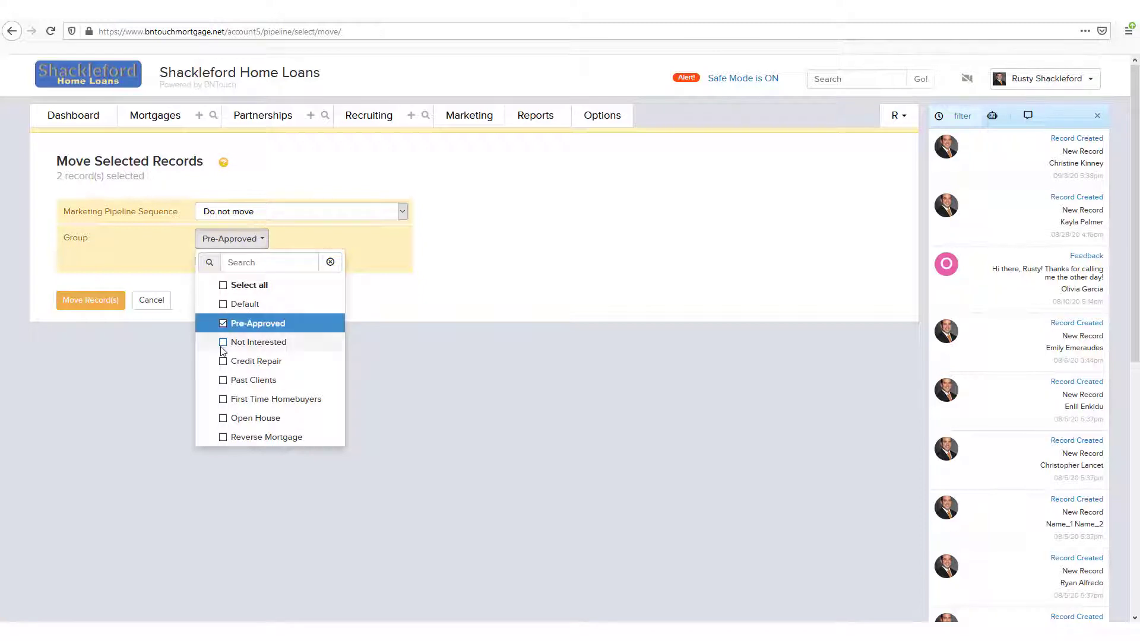
click(223, 342)
click(223, 362)
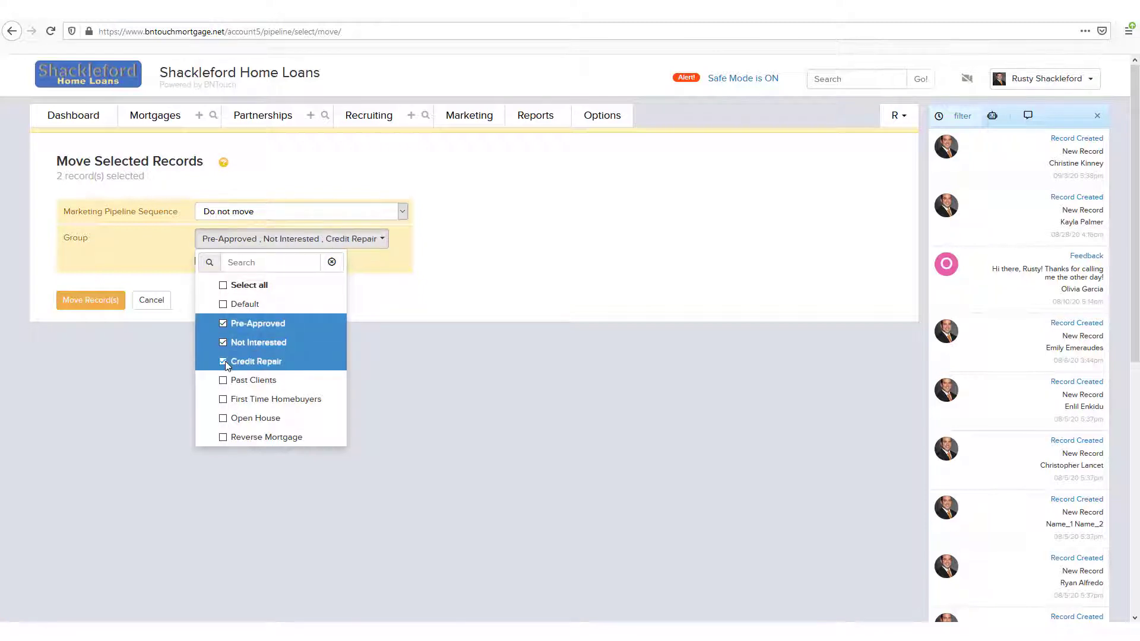
click(143, 340)
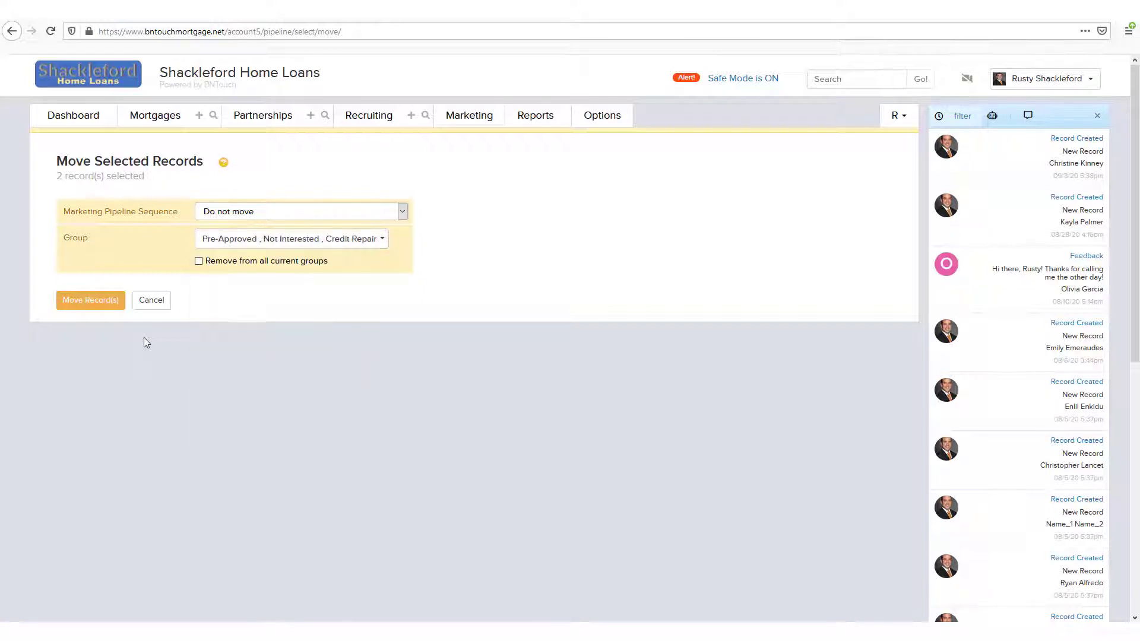
click(198, 261)
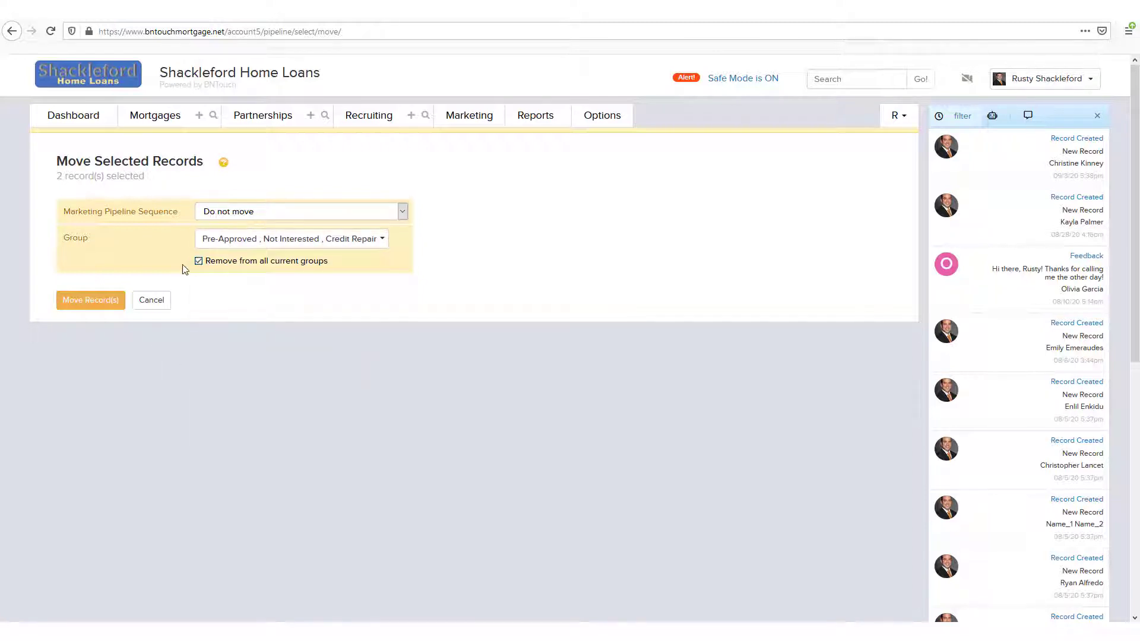
click(94, 305)
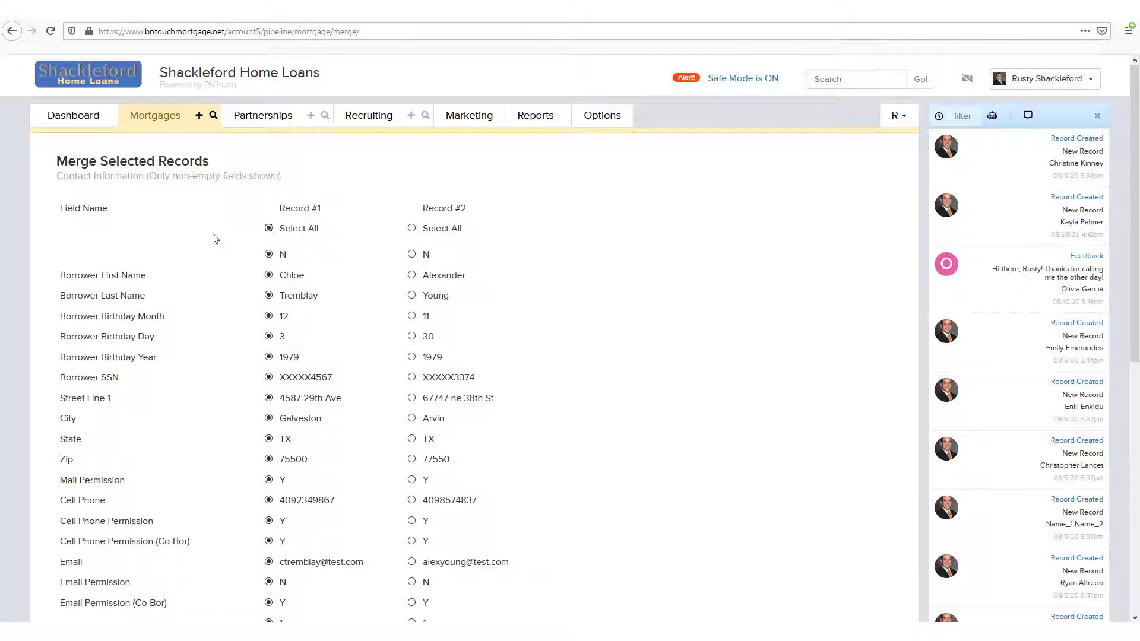
Scroll through the merge page's field comparison and combine options for the two records.
scroll(215, 239, down, 6)
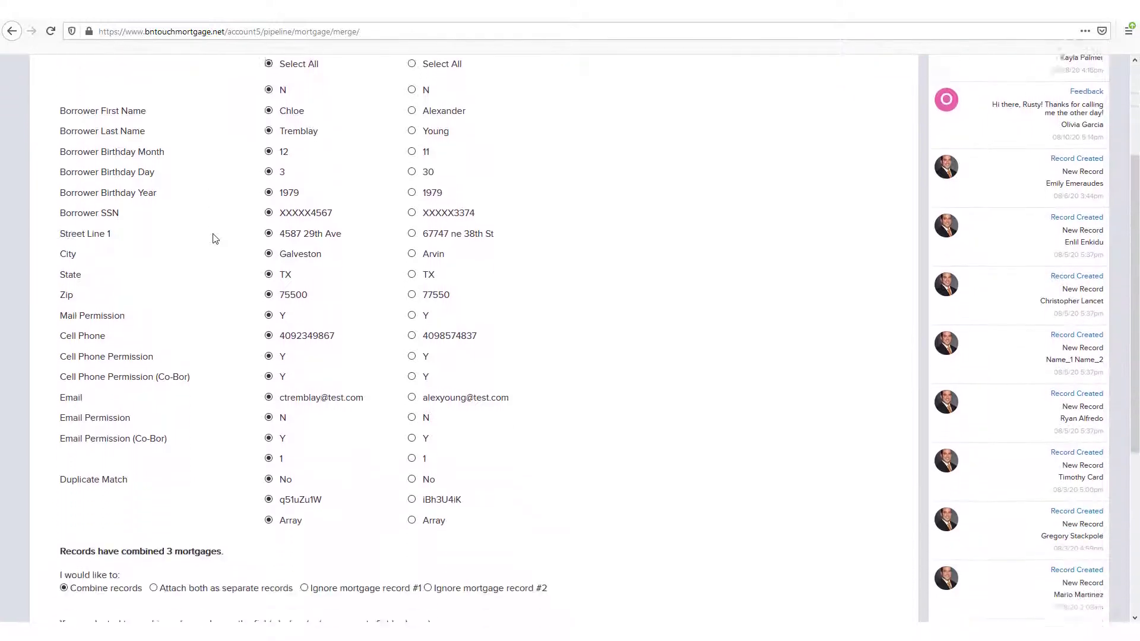
scroll(215, 239, down, 1)
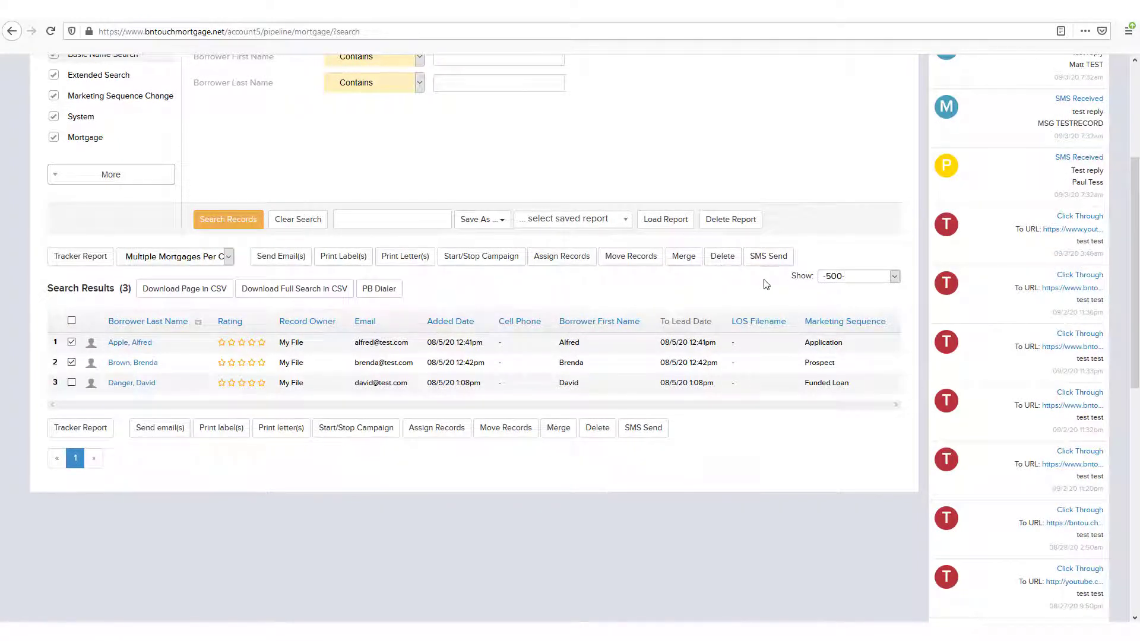
Begin an SMS to the two checked records, cancel it, then launch the PB Dialer.
click(771, 255)
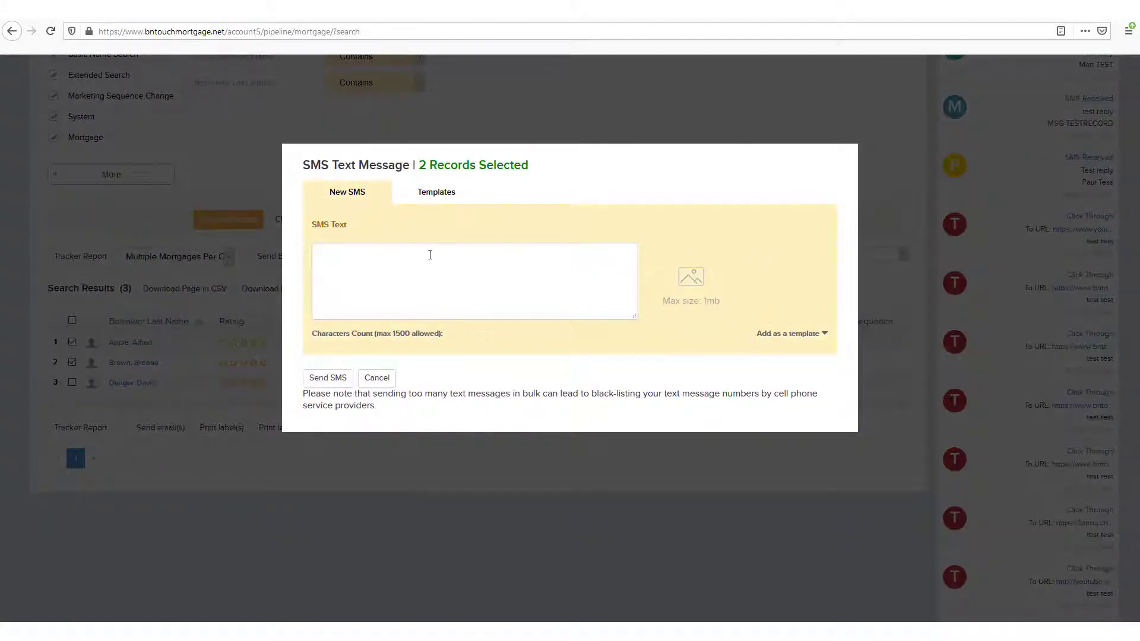
click(430, 266)
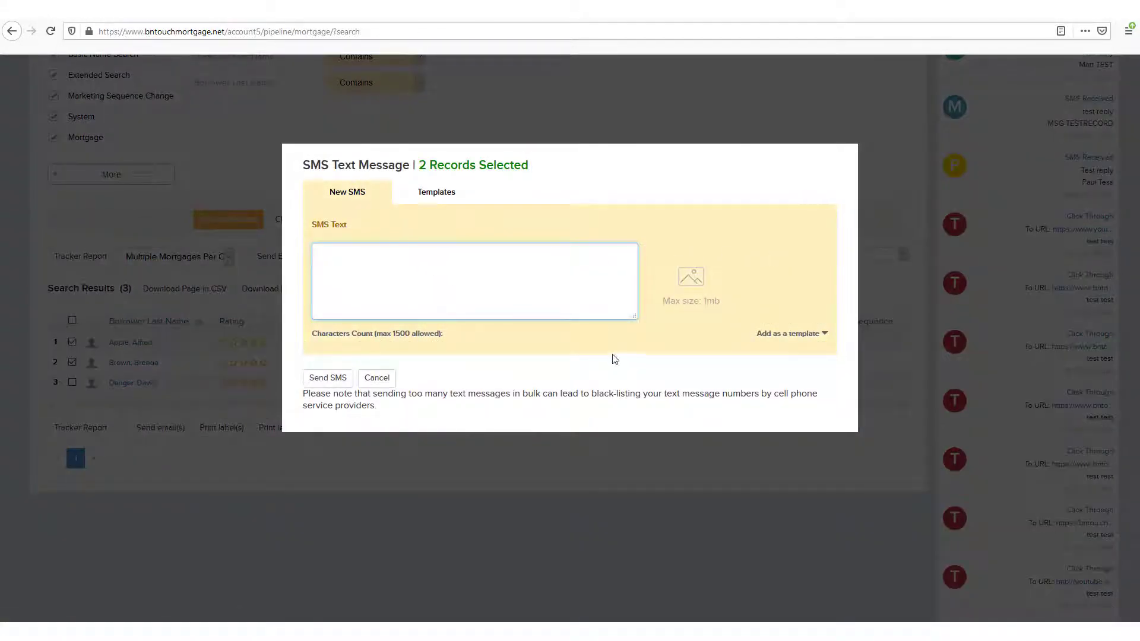
click(376, 378)
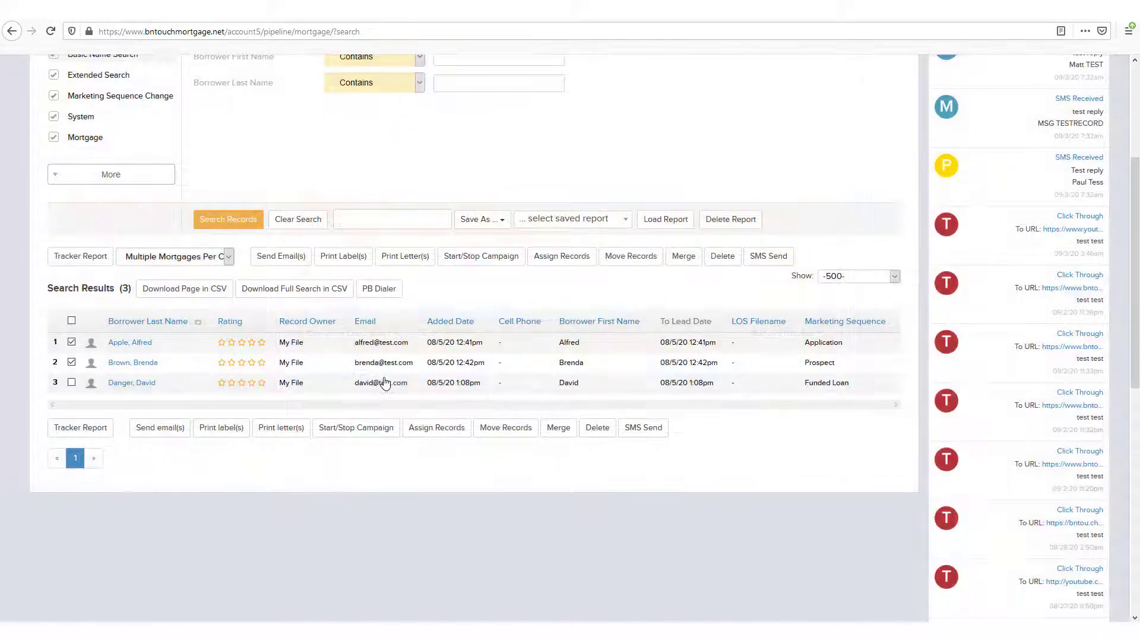
click(391, 296)
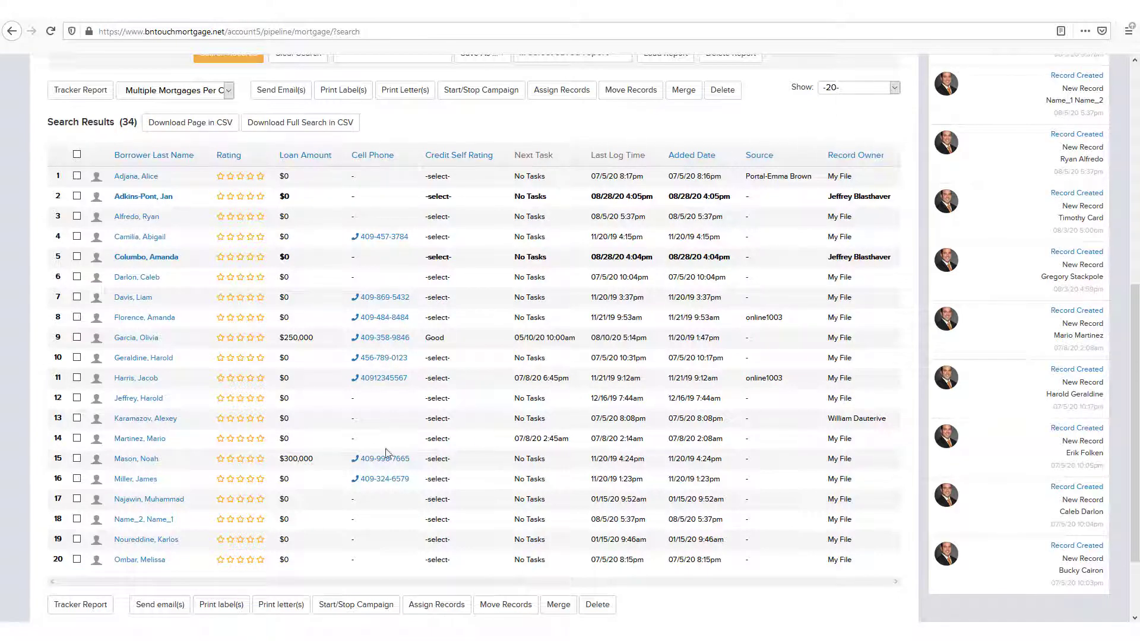
Check the Show page-size choices unchanged, then download the full 34-record search as CSV.
scroll(301, 497, down, 3)
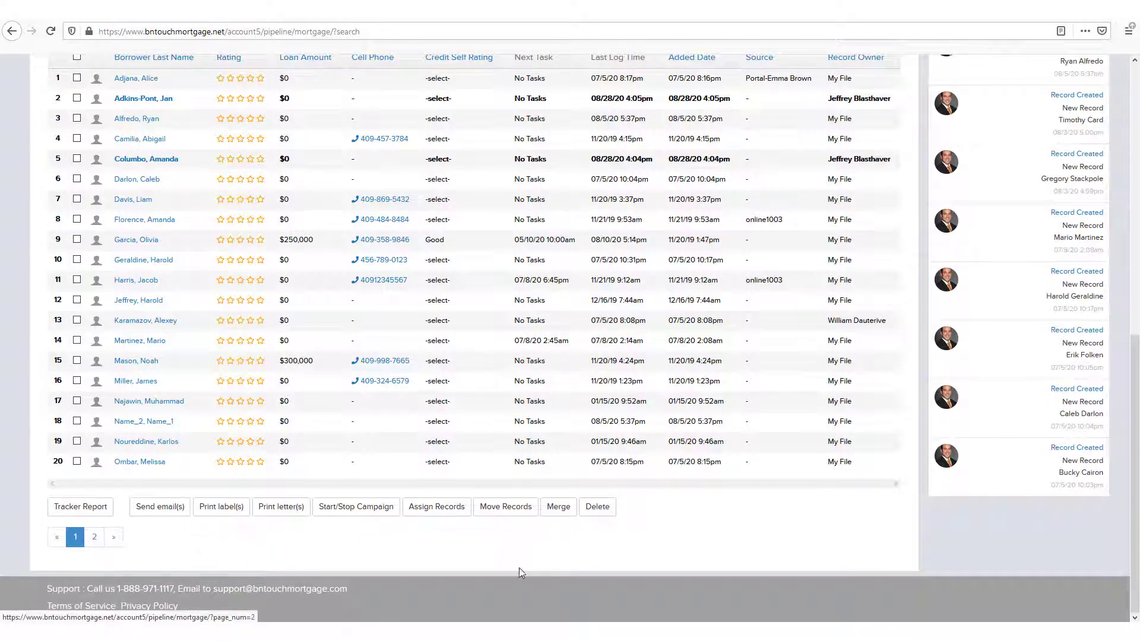
scroll(764, 553, up, 3)
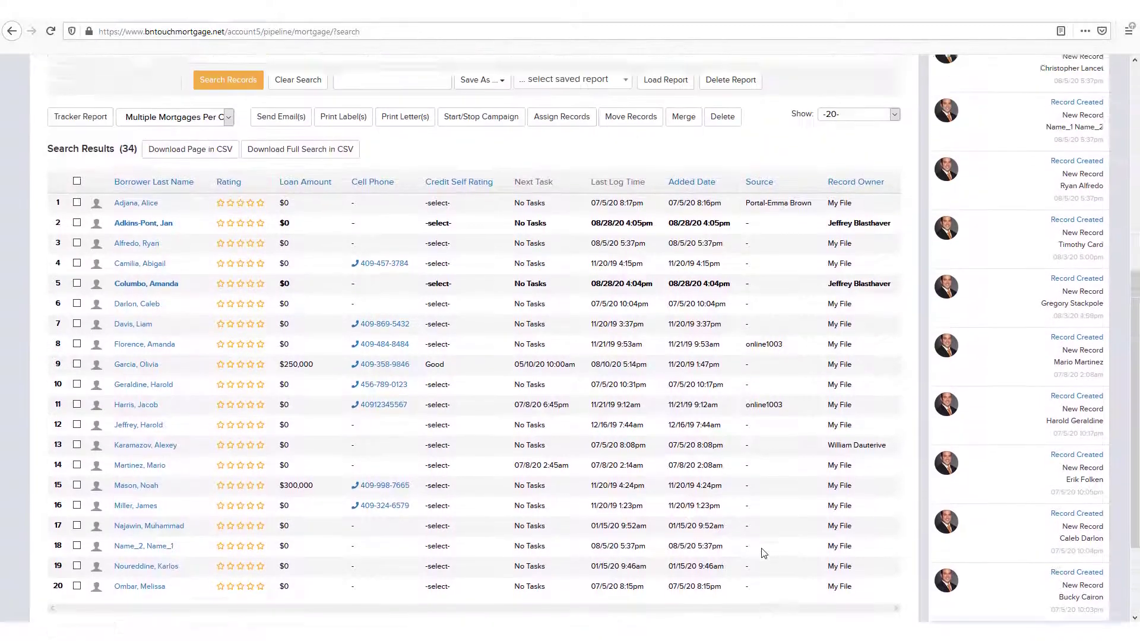
click(842, 171)
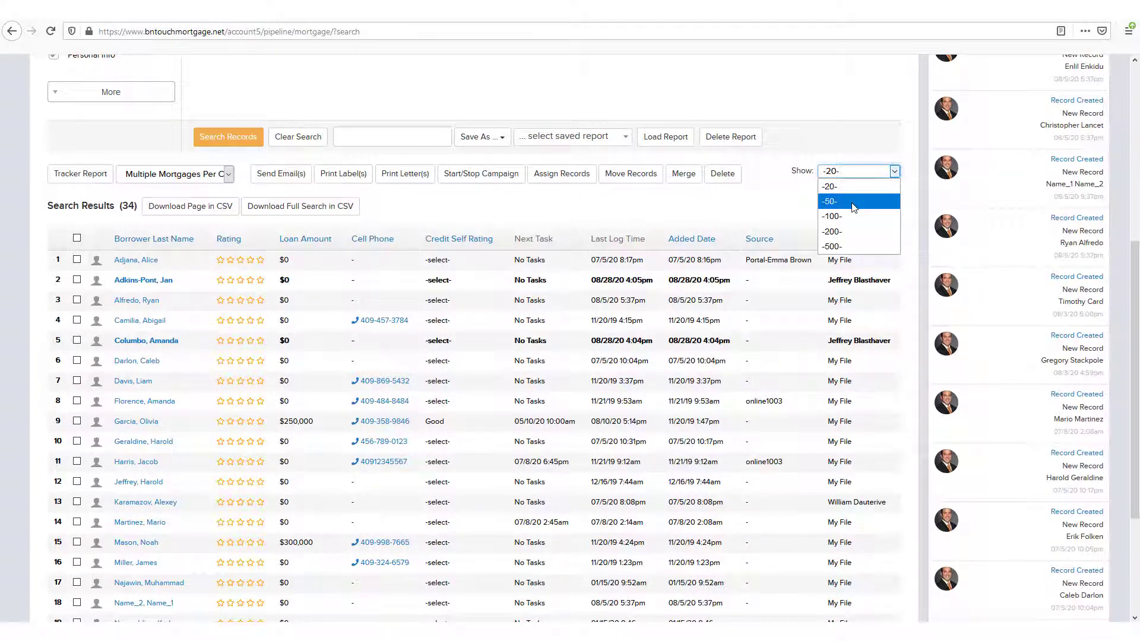
click(791, 207)
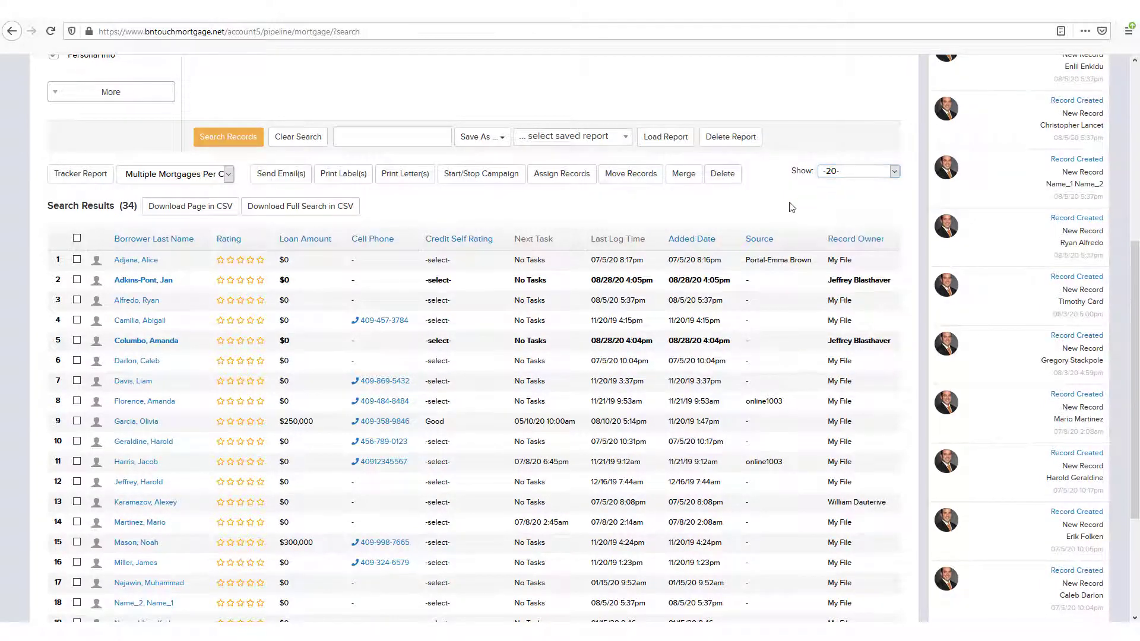
scroll(791, 207, down, 3)
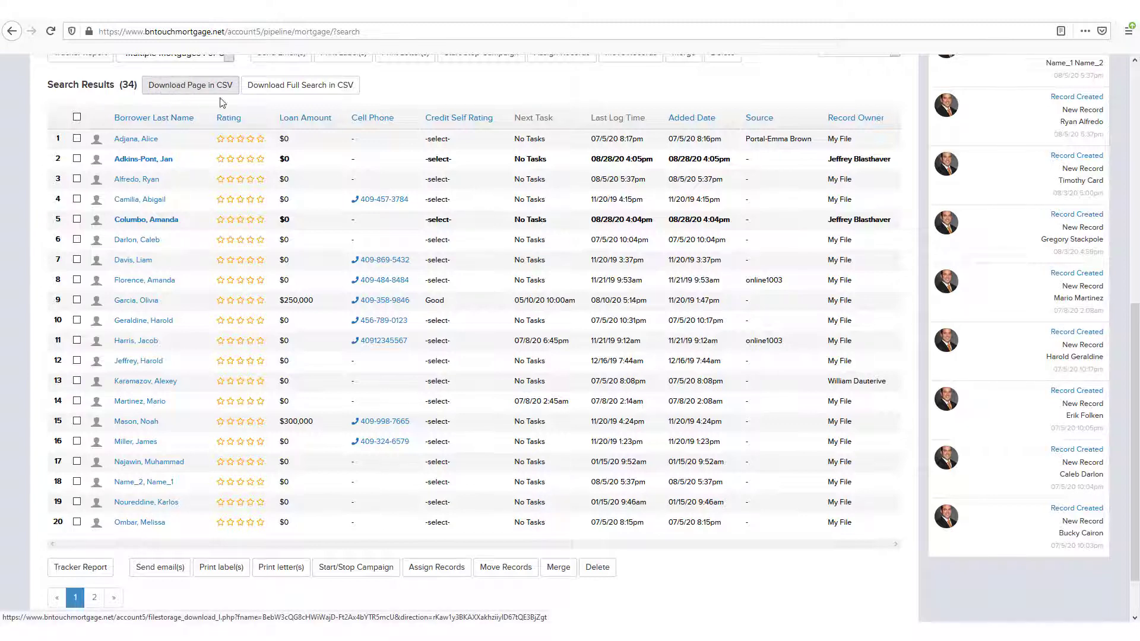
click(303, 87)
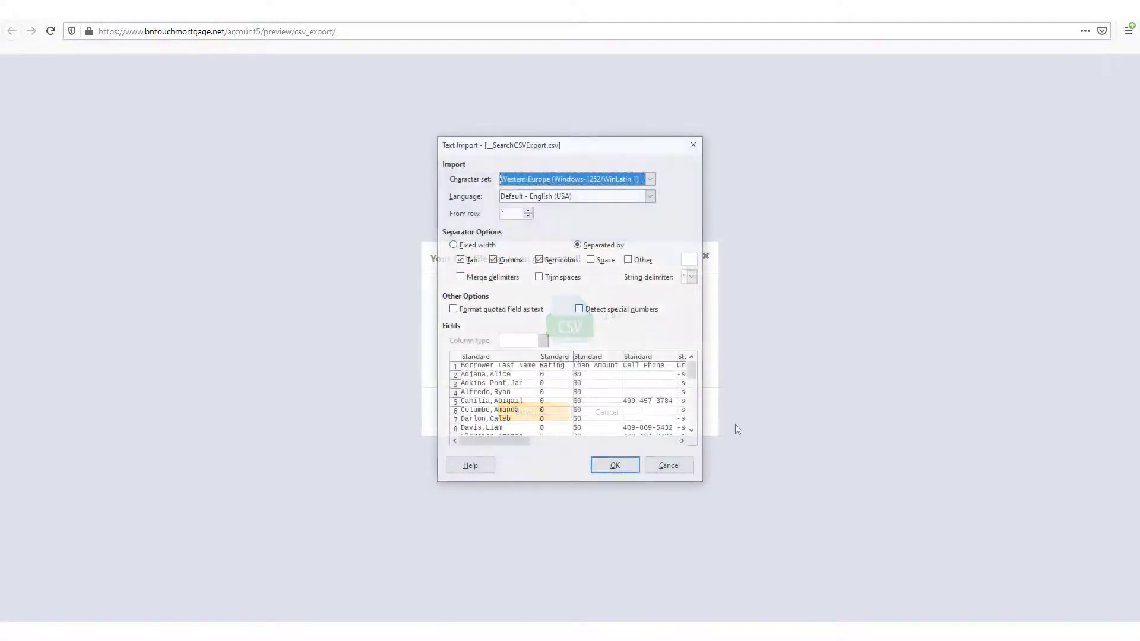
Import the exported search CSV into LibreOffice Calc using the default Text Import settings.
click(619, 468)
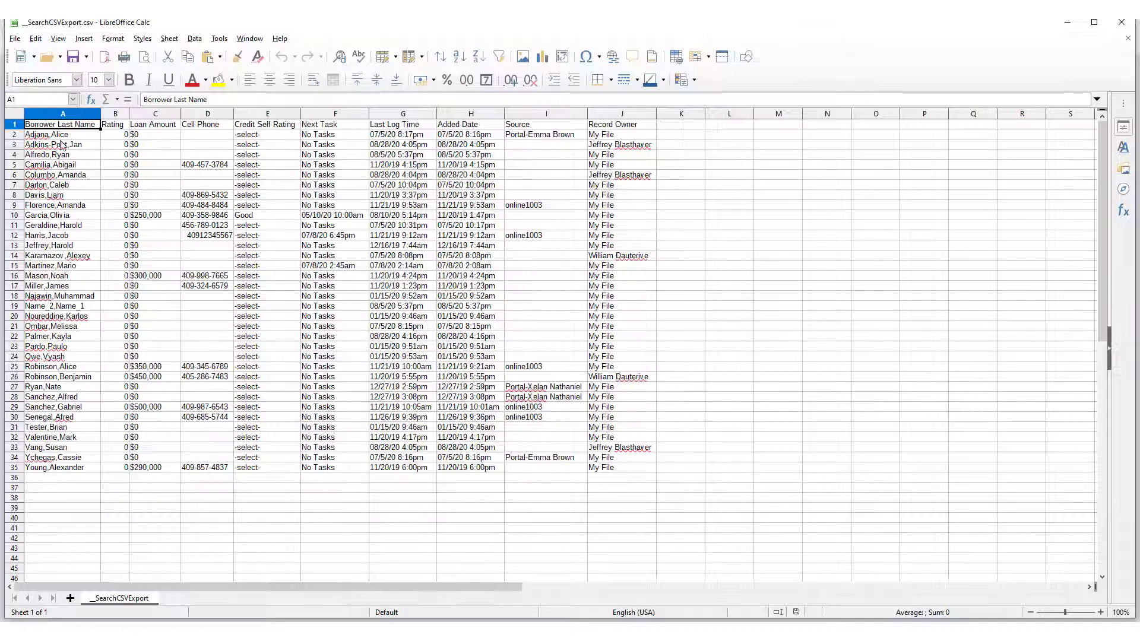
click(720, 530)
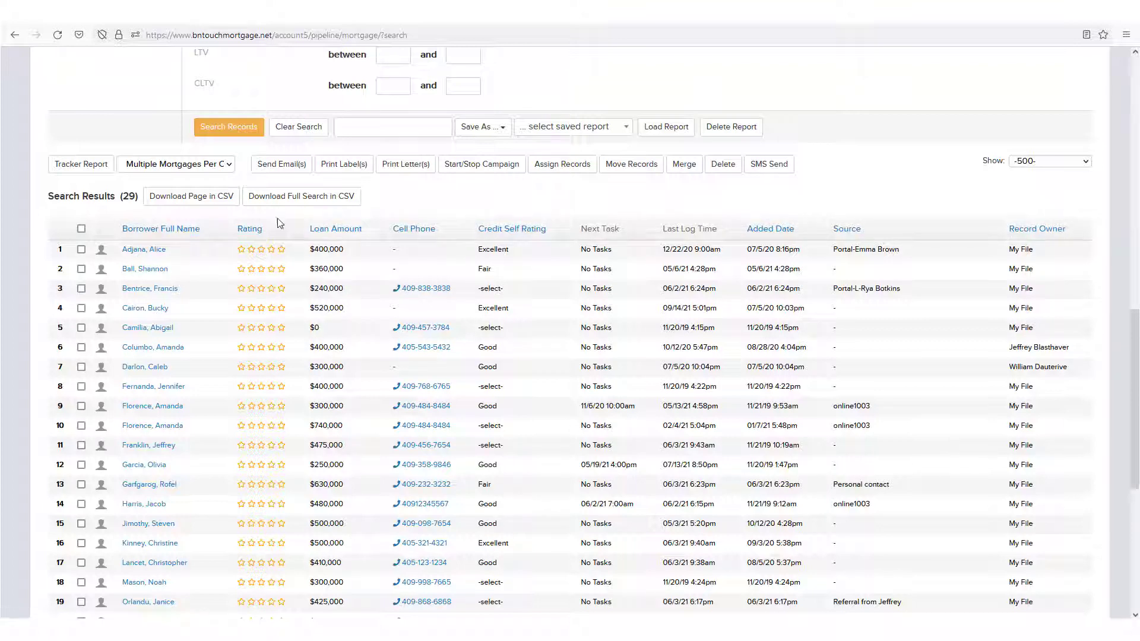
Scroll back up to the top of the Mortgages page.
scroll(653, 328, up, 8)
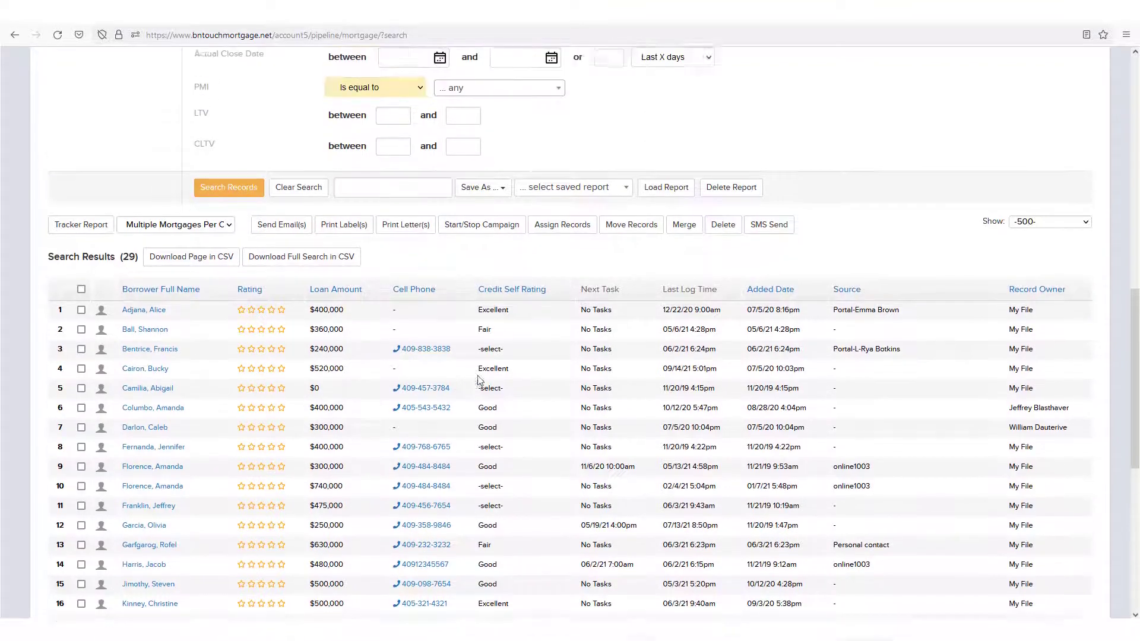
scroll(653, 327, up, 5)
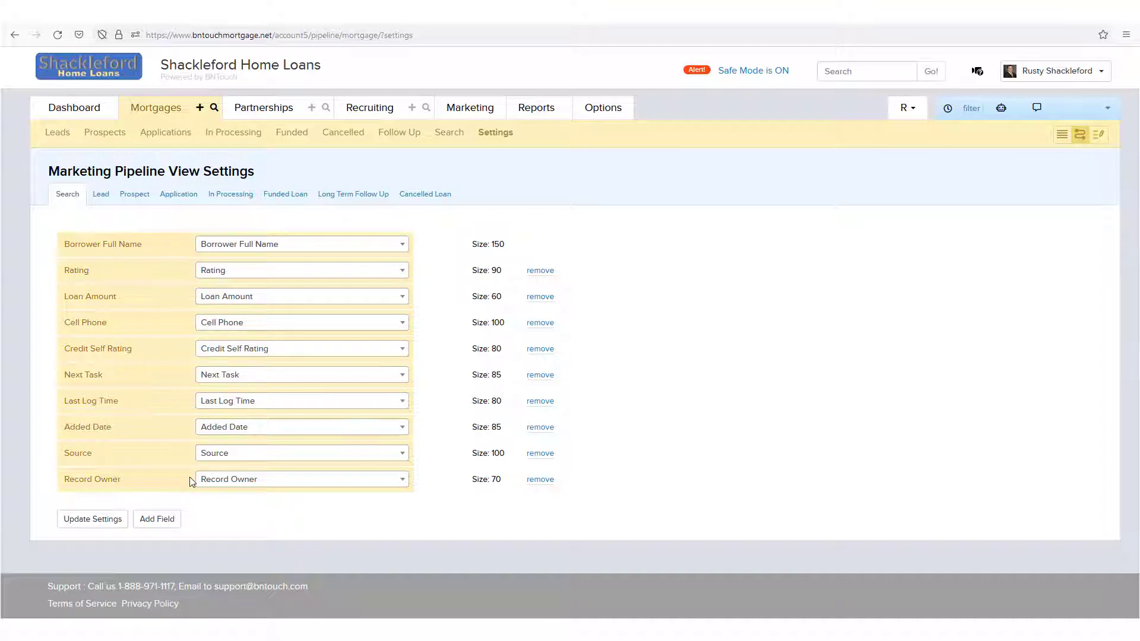
Change the Rating column to To Canceled Loan Date, drop the Next Task column, and save the settings.
click(157, 518)
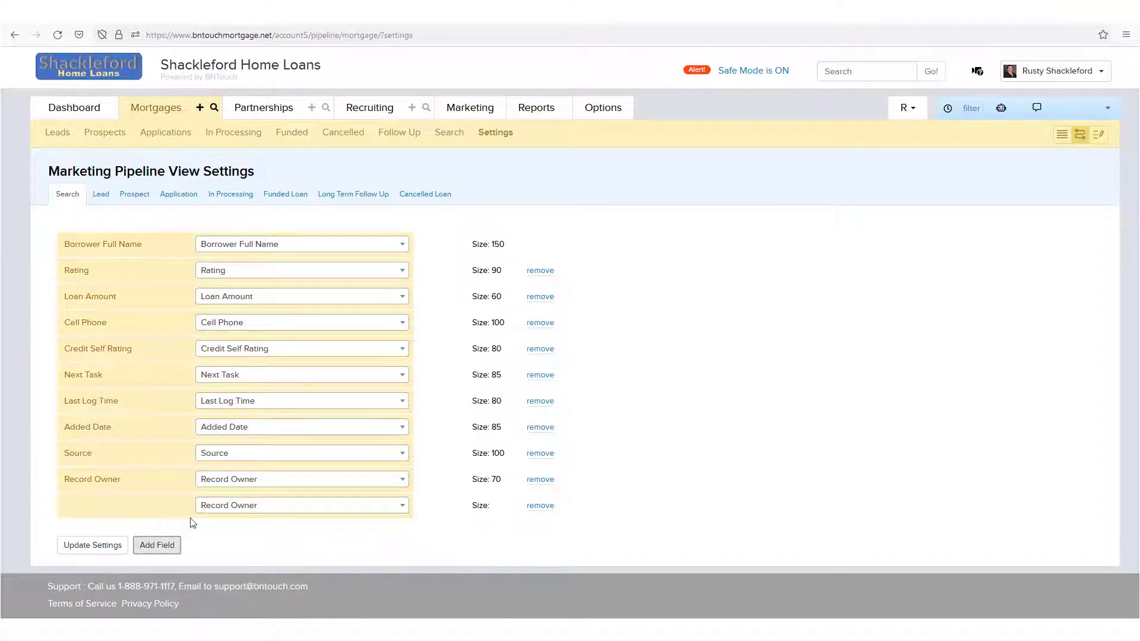
click(240, 505)
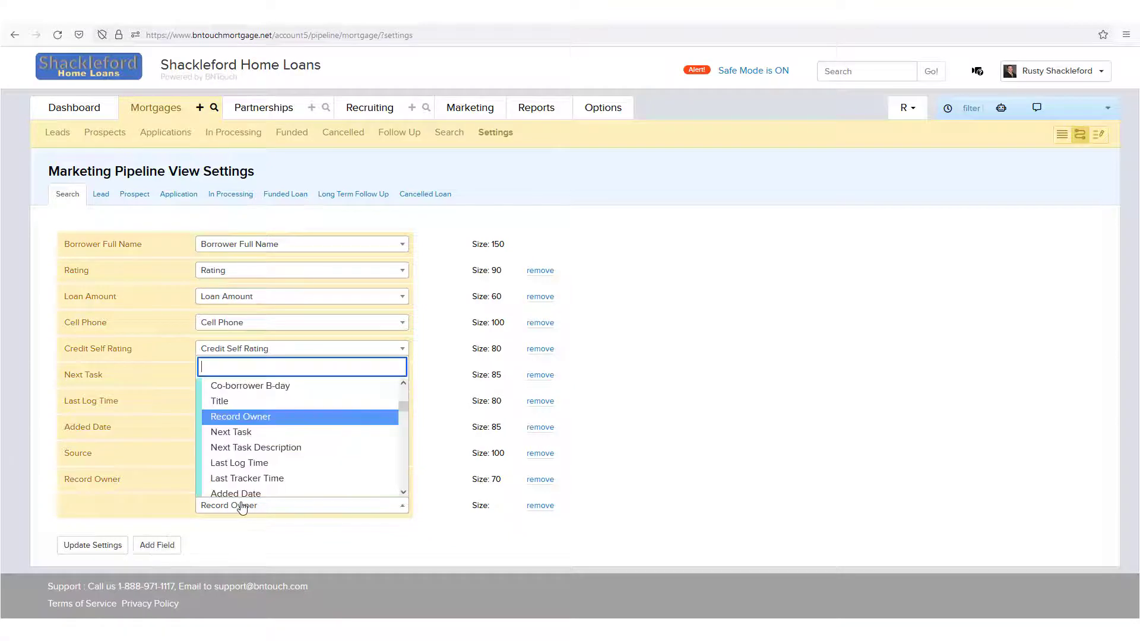
click(264, 437)
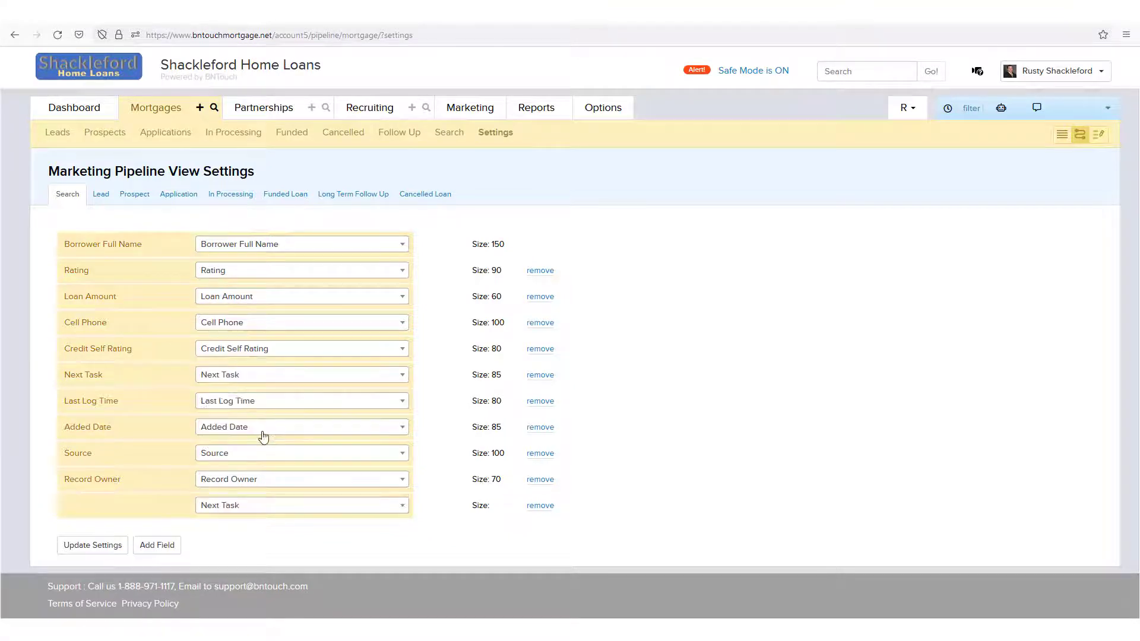
click(236, 272)
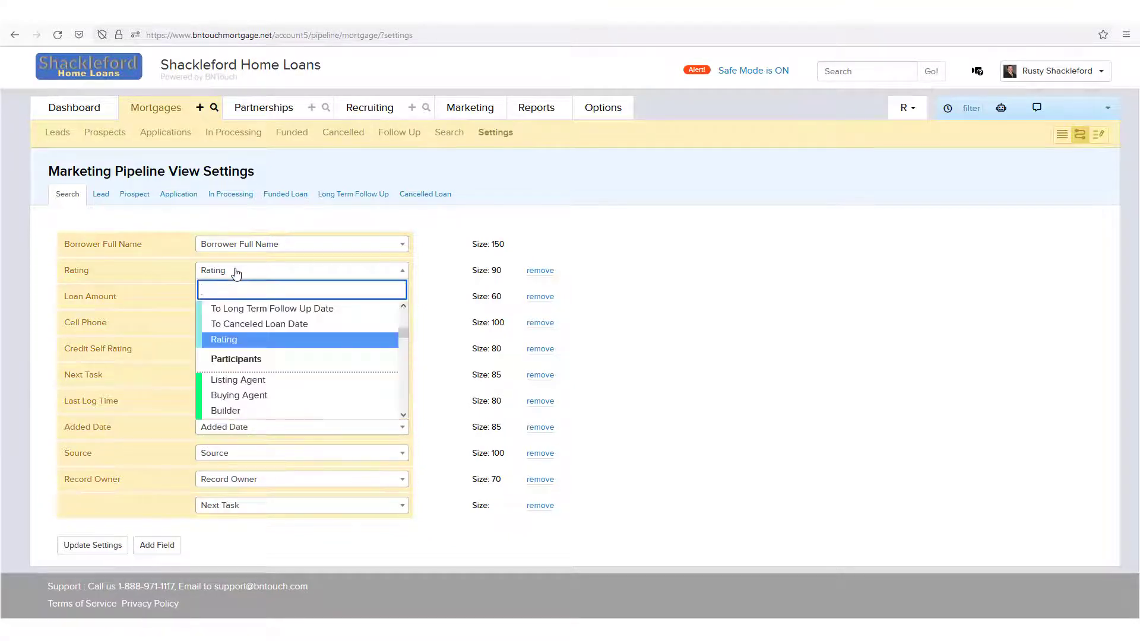
click(290, 326)
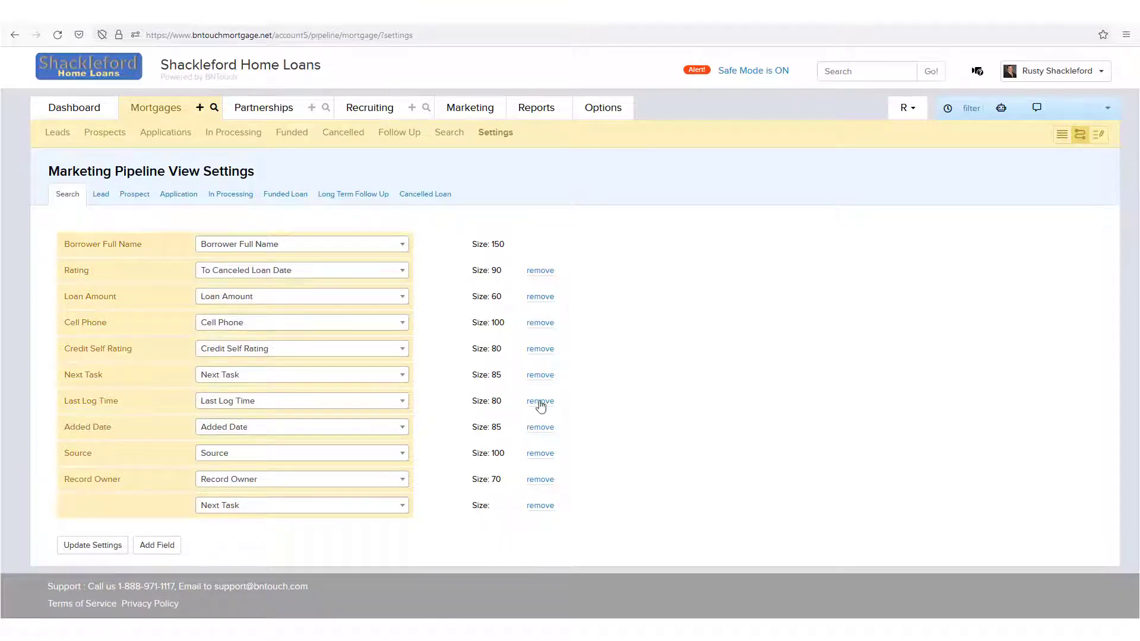
click(540, 375)
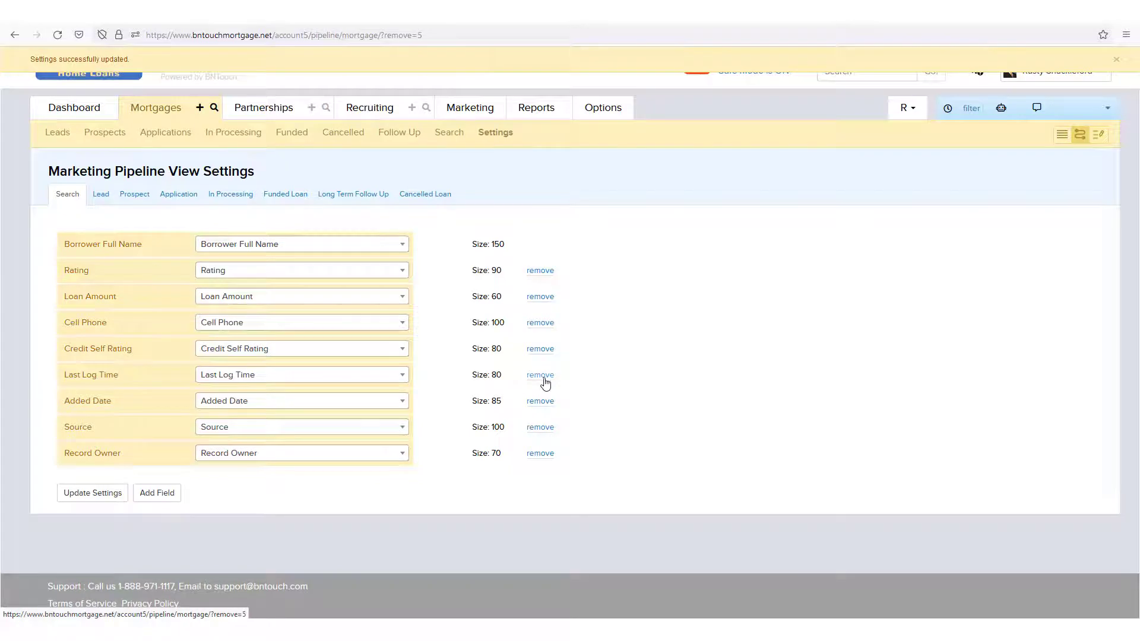
click(106, 499)
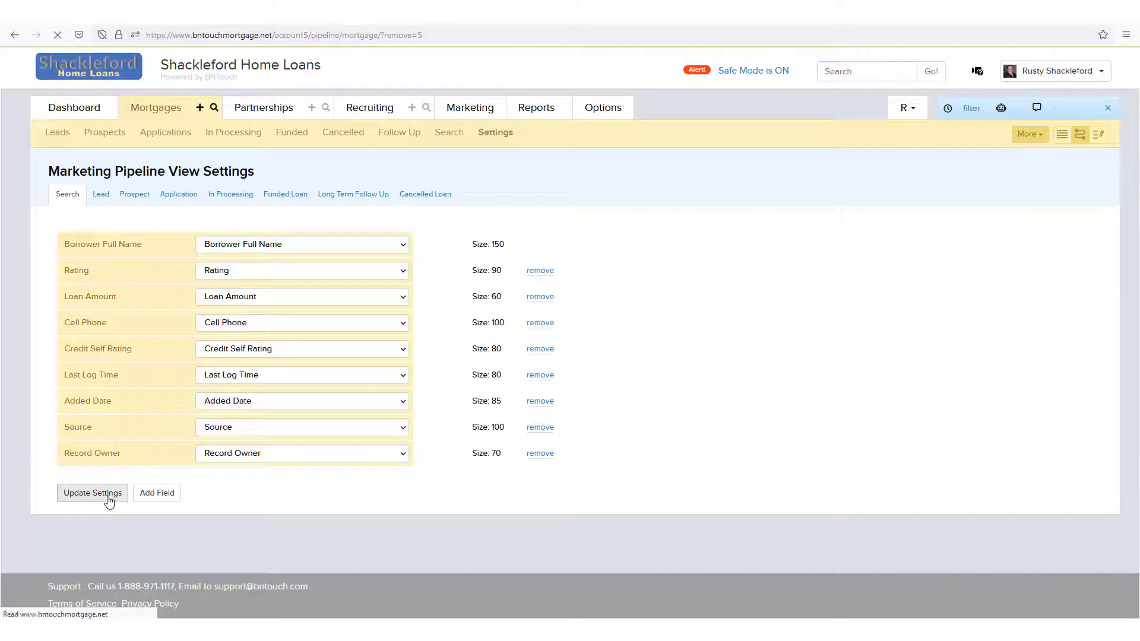
Return to the Mortgages search results and confirm nine columns now show without Next Task.
click(214, 107)
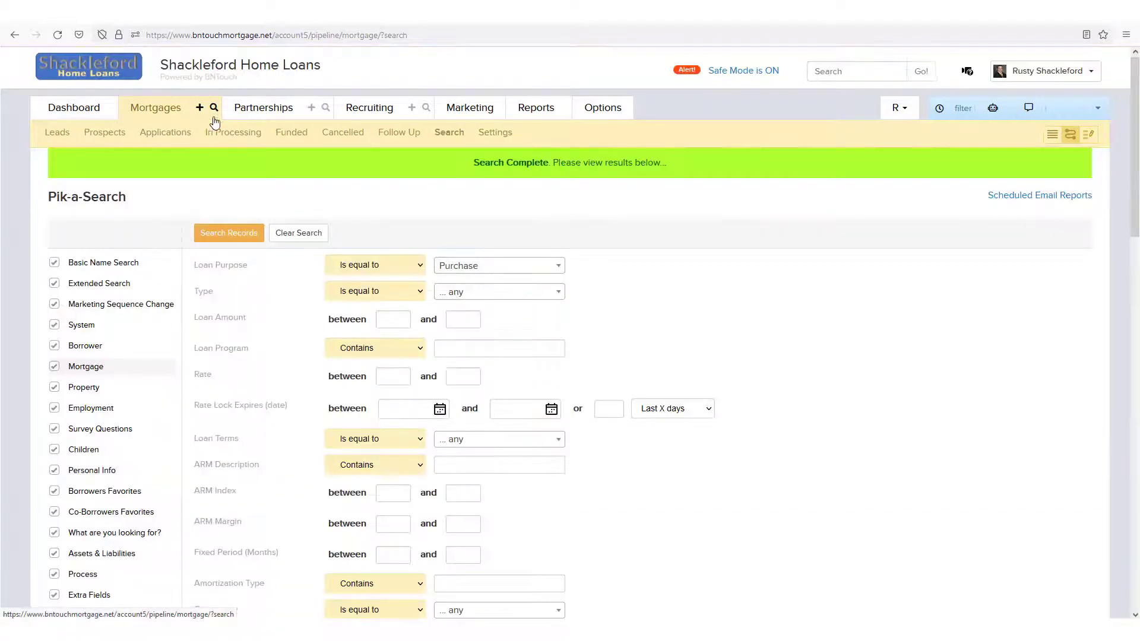
scroll(302, 305, down, 10)
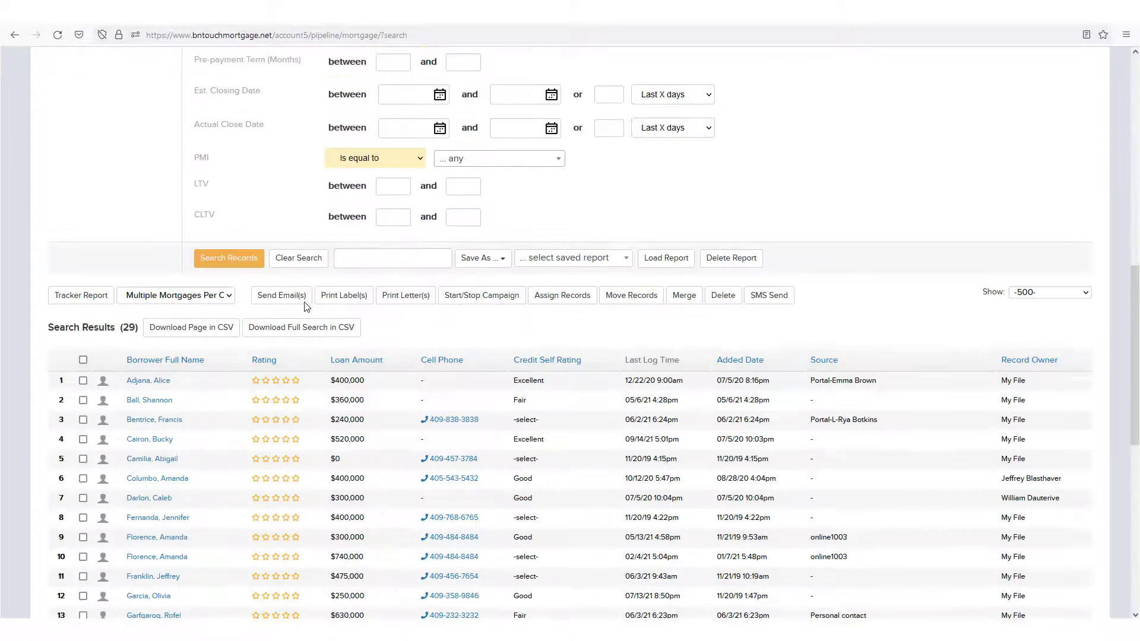
scroll(307, 307, down, 2)
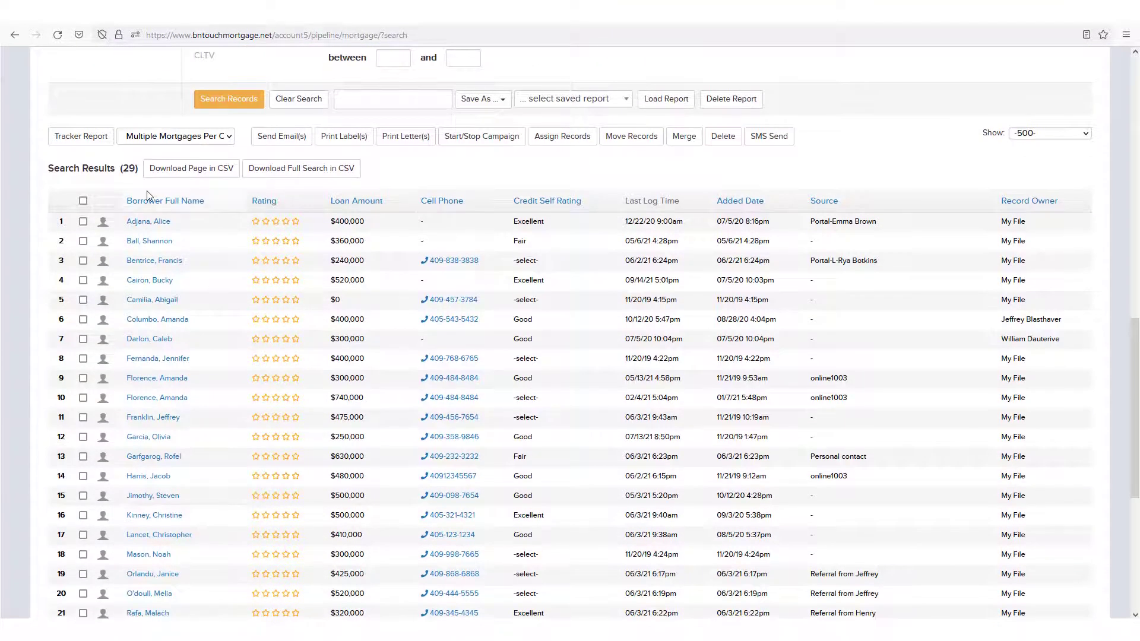